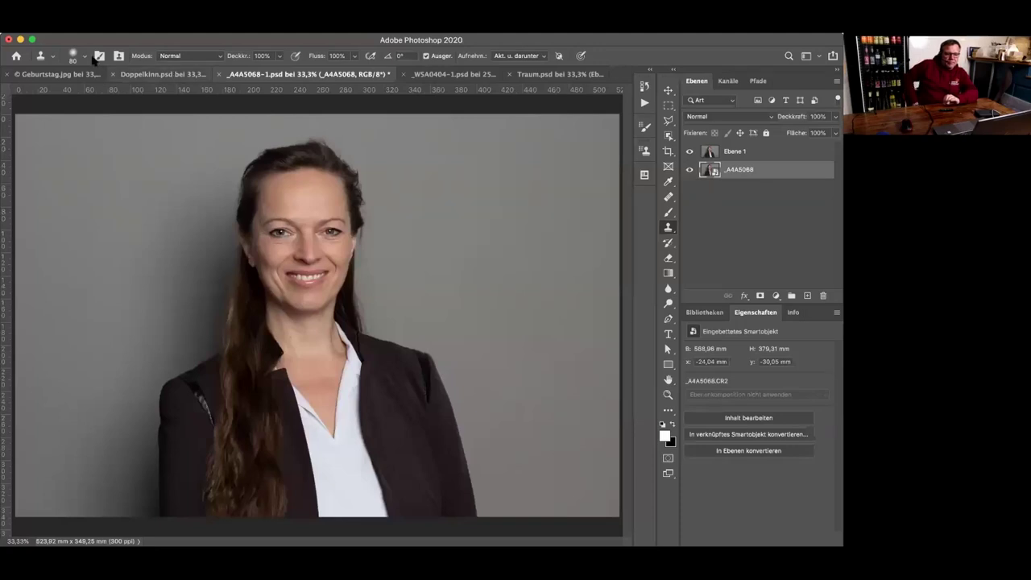
# Step: Open the Doppelkinn.psd document and examine the man's double chin up close
pyautogui.click(161, 74)
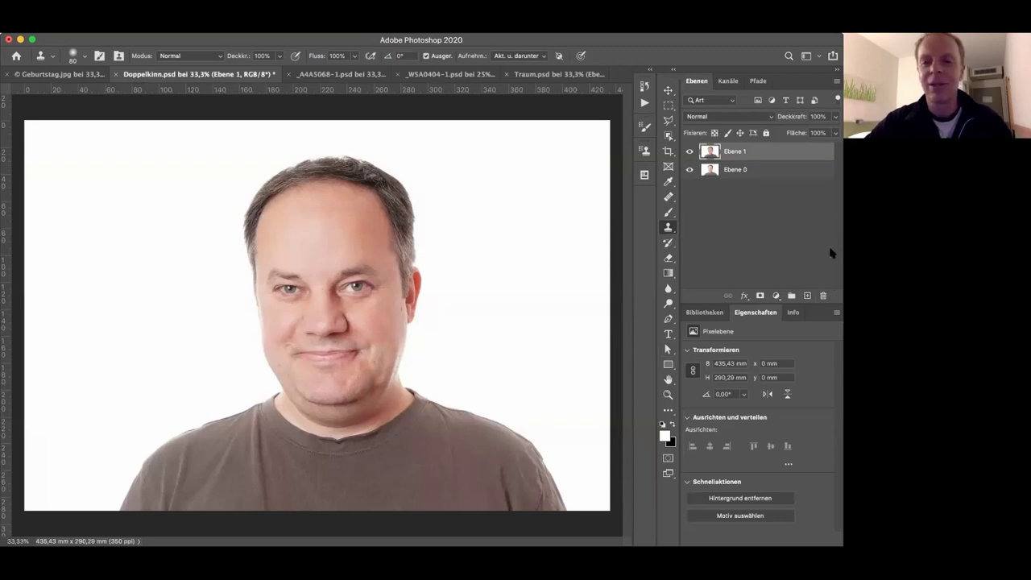
pyautogui.press('super+plus')
pyautogui.press('super+plus')
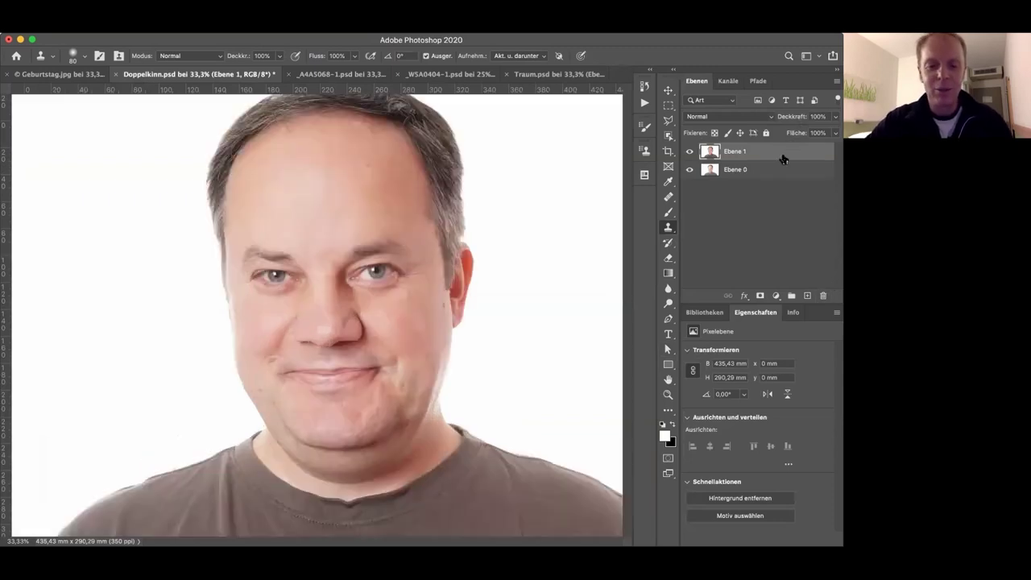
pyautogui.scroll(-5, 469, 218)
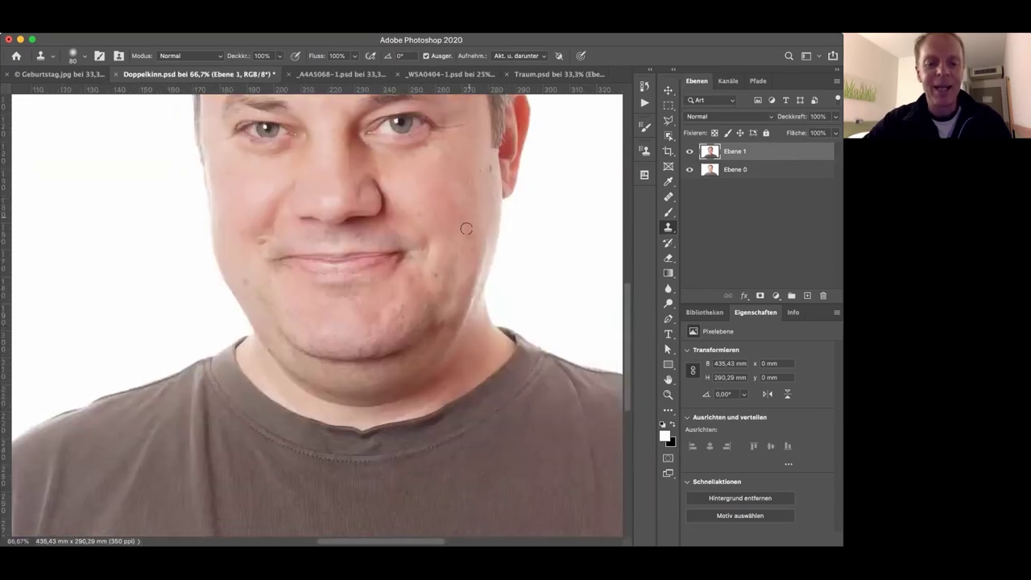
pyautogui.press('super+minus')
pyautogui.press('super+minus')
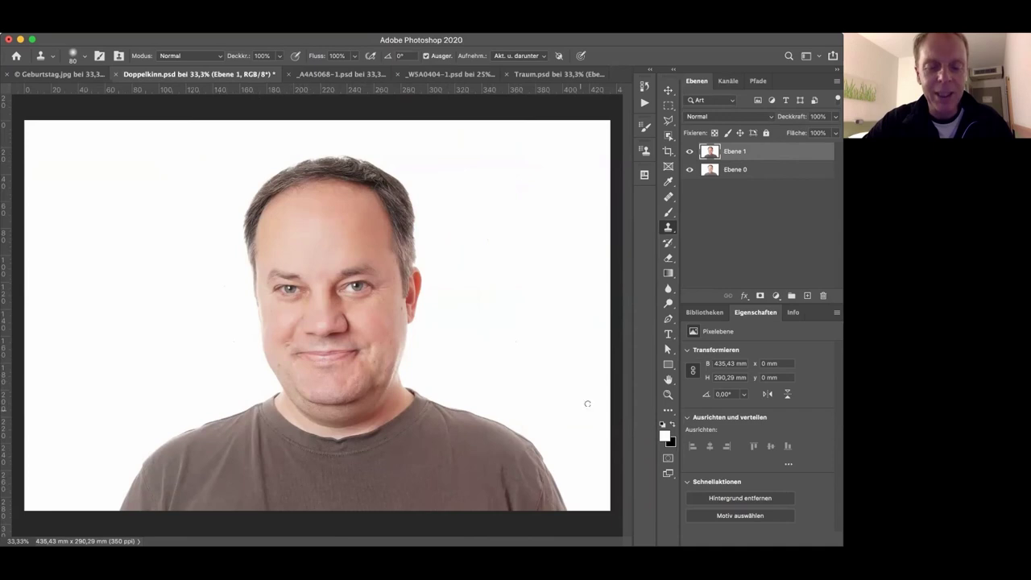
# Step: Select the double chin area below the man's jaw with the Lasso tool, using a 40 px feather
pyautogui.click(668, 120)
pyautogui.click(184, 55)
pyautogui.write('40 Px')
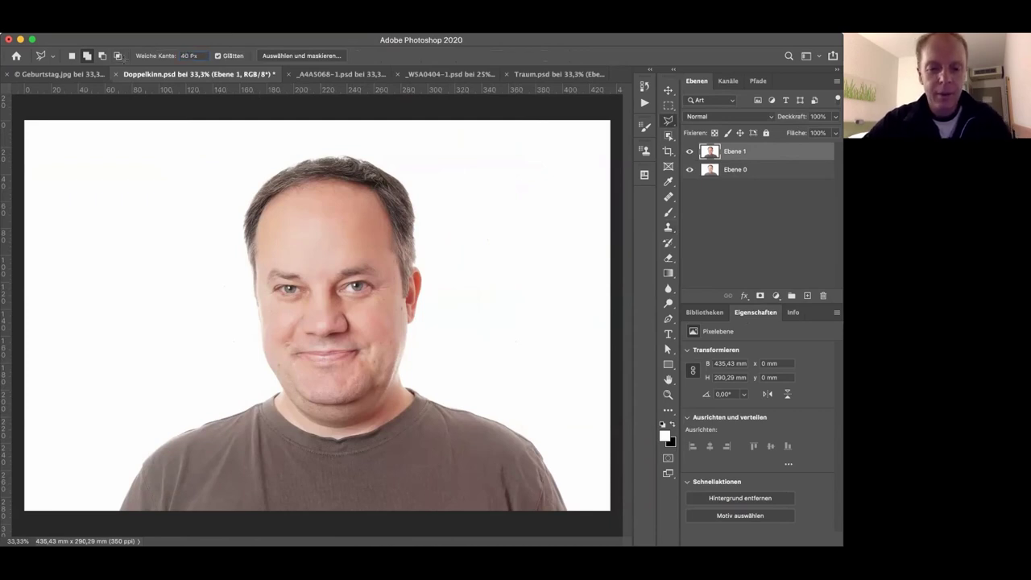
pyautogui.moveTo(278, 377)
pyautogui.mouseDown()
pyautogui.moveTo(296, 408)
pyautogui.moveTo(343, 419)
pyautogui.moveTo(368, 411)
pyautogui.moveTo(390, 370)
pyautogui.moveTo(359, 400)
pyautogui.moveTo(312, 403)
pyautogui.moveTo(285, 385)
pyautogui.mouseUp()
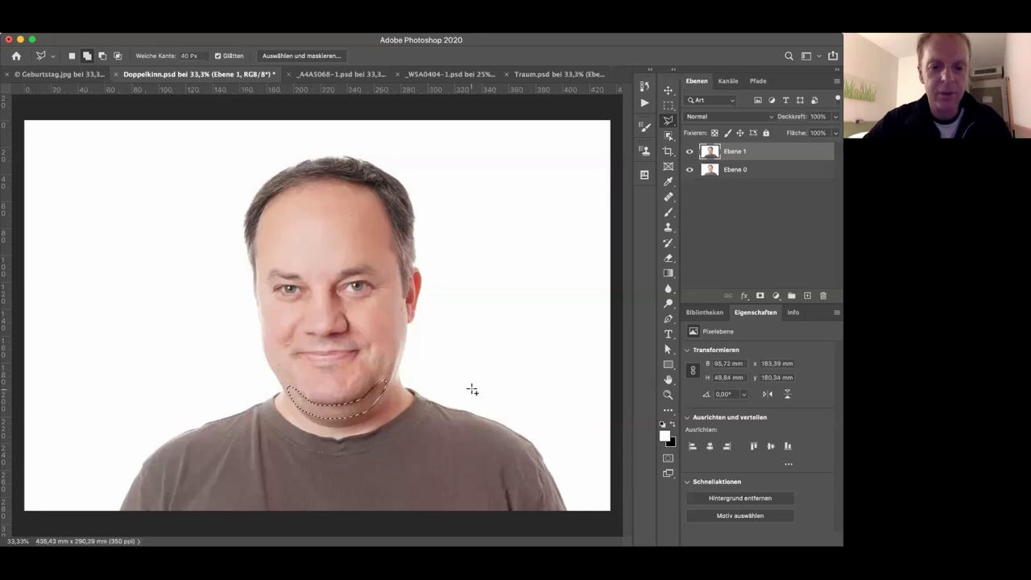
# Step: Try darkening the selected double chin with a Curves adjustment layer, lowering the white point's output to 220, and discard the layer
pyautogui.click(775, 296)
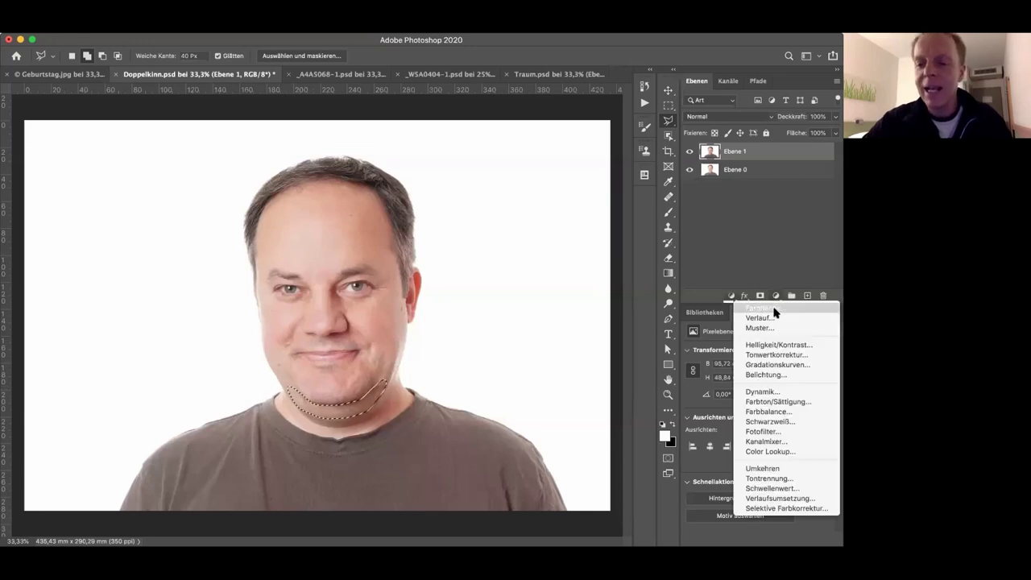
pyautogui.click(772, 366)
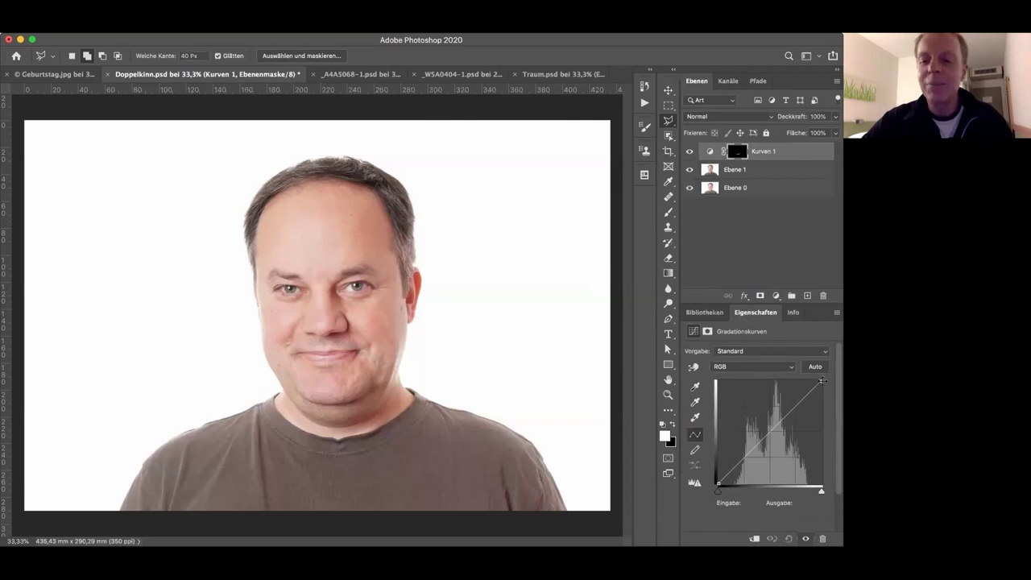
pyautogui.moveTo(821, 381); pyautogui.dragTo(831, 397)
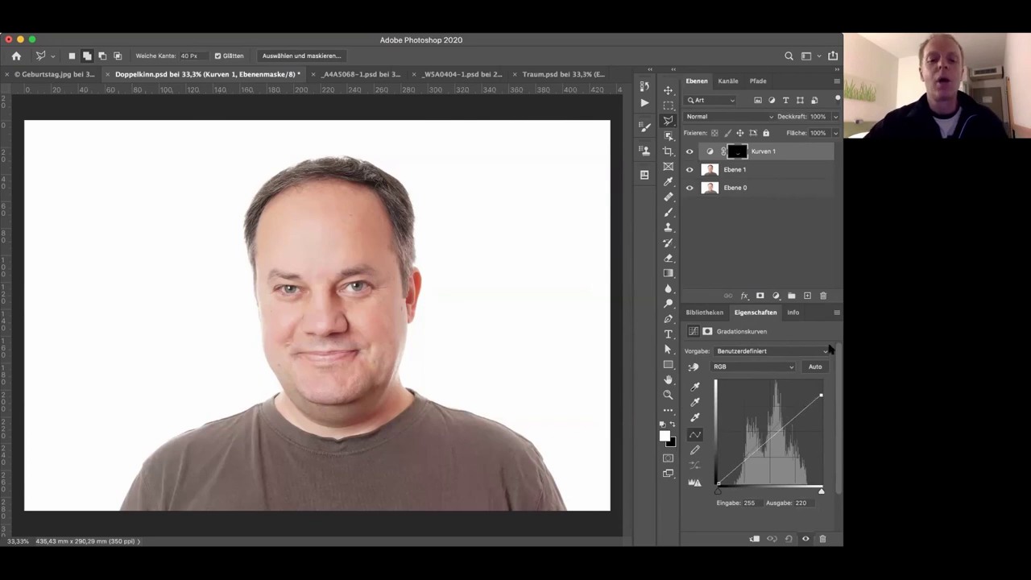
pyautogui.click(691, 152)
pyautogui.click(691, 152)
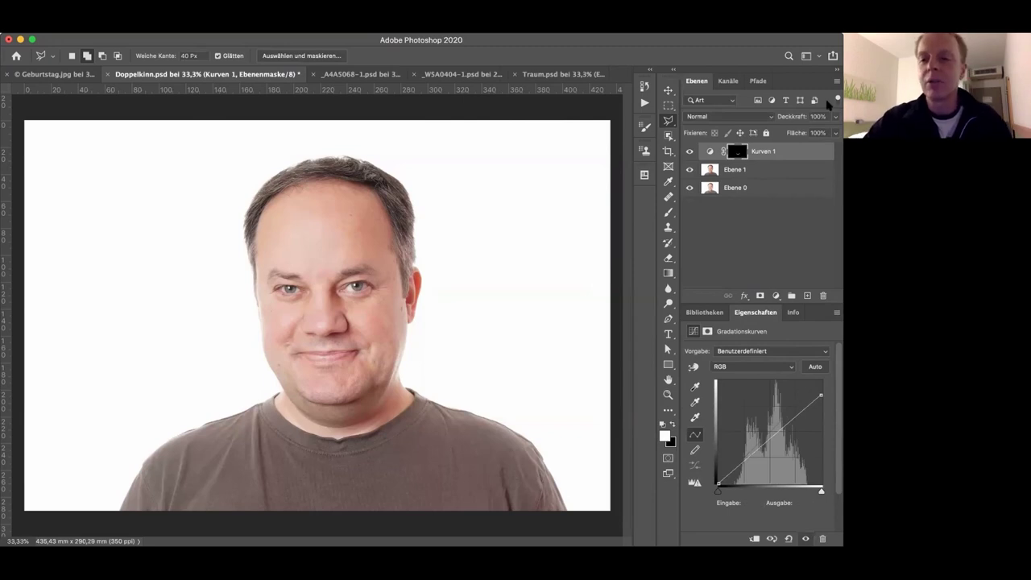
pyautogui.press('Delete')
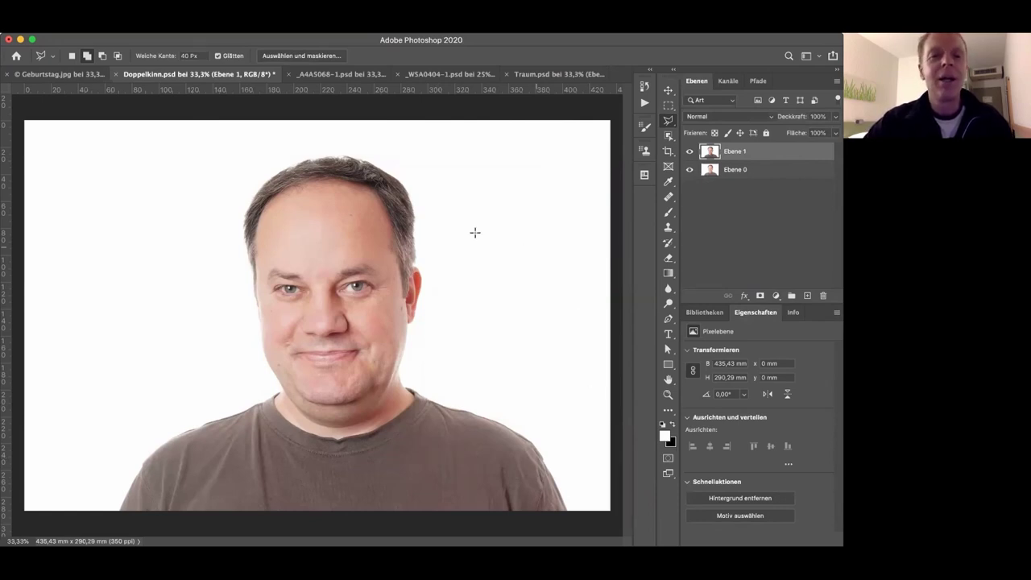
# Step: Shrink the man's double chin on Ebene 1 in Liquify with the Pucker tool at brush size 889
pyautogui.click(340, 24)
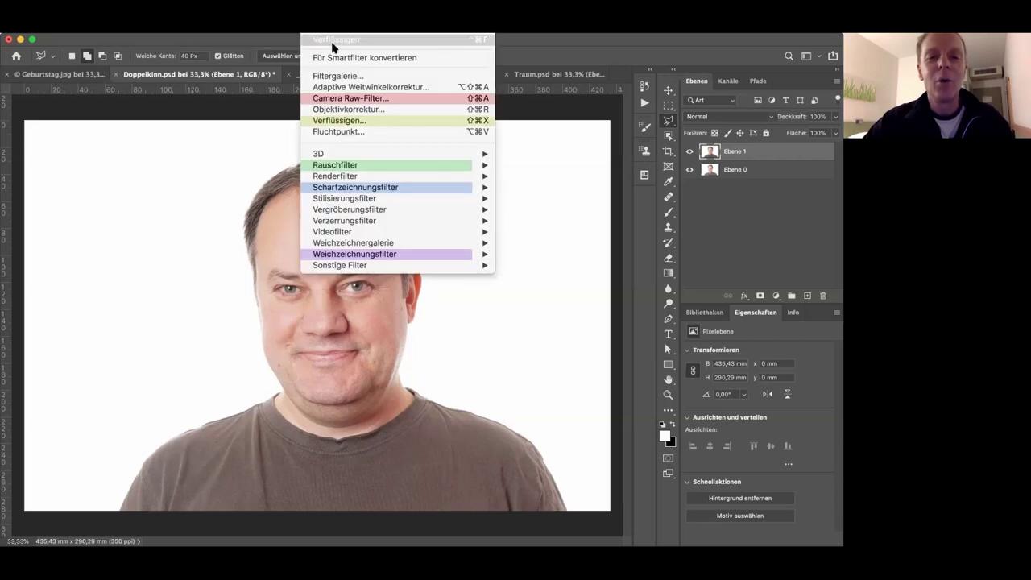
pyautogui.click(355, 119)
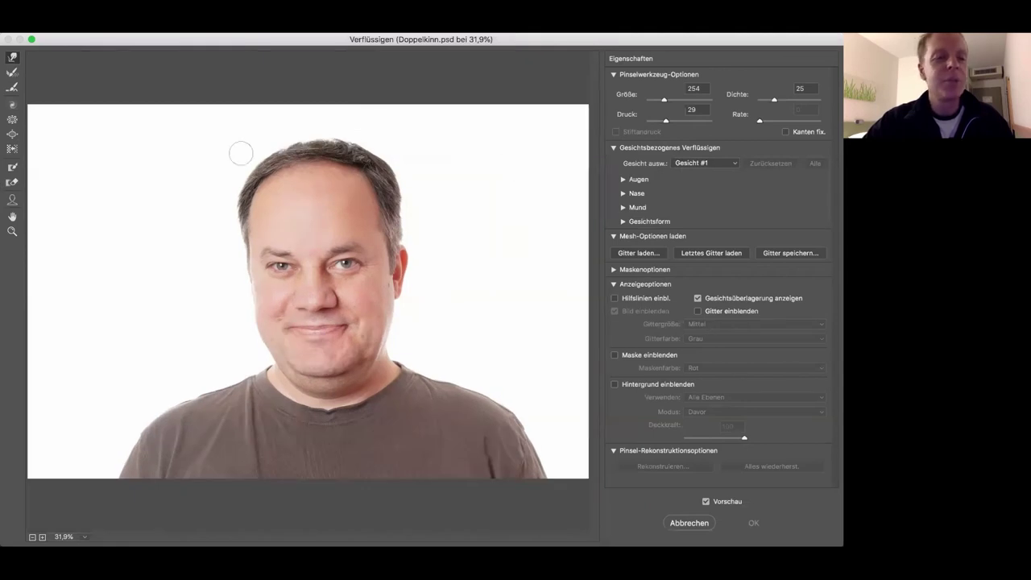
pyautogui.click(12, 120)
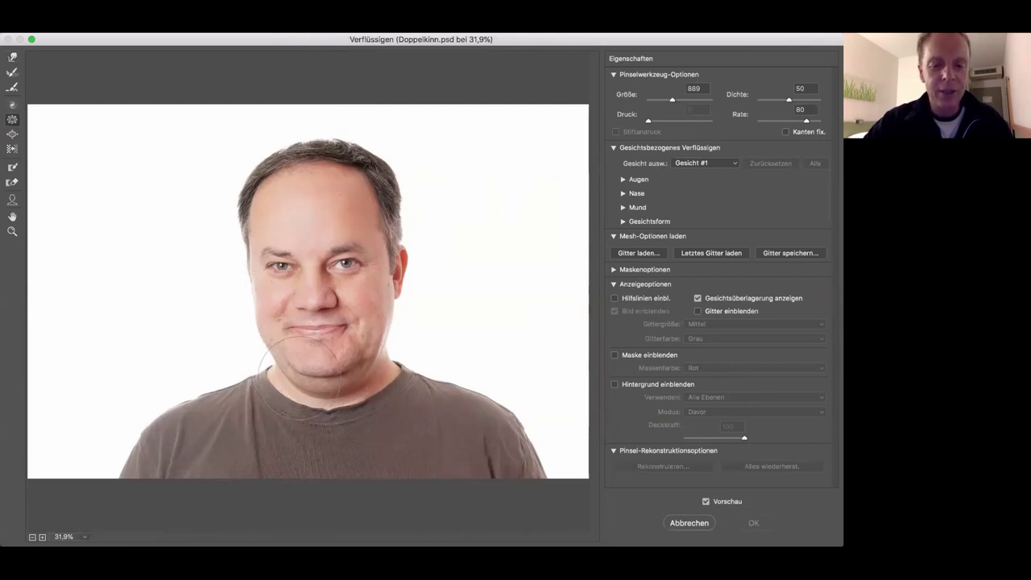
pyautogui.moveTo(300, 376)
pyautogui.mouseDown()
pyautogui.moveTo(314, 389)
pyautogui.moveTo(304, 366)
pyautogui.moveTo(362, 377)
pyautogui.moveTo(338, 383)
pyautogui.moveTo(339, 367)
pyautogui.moveTo(316, 374)
pyautogui.mouseUp()
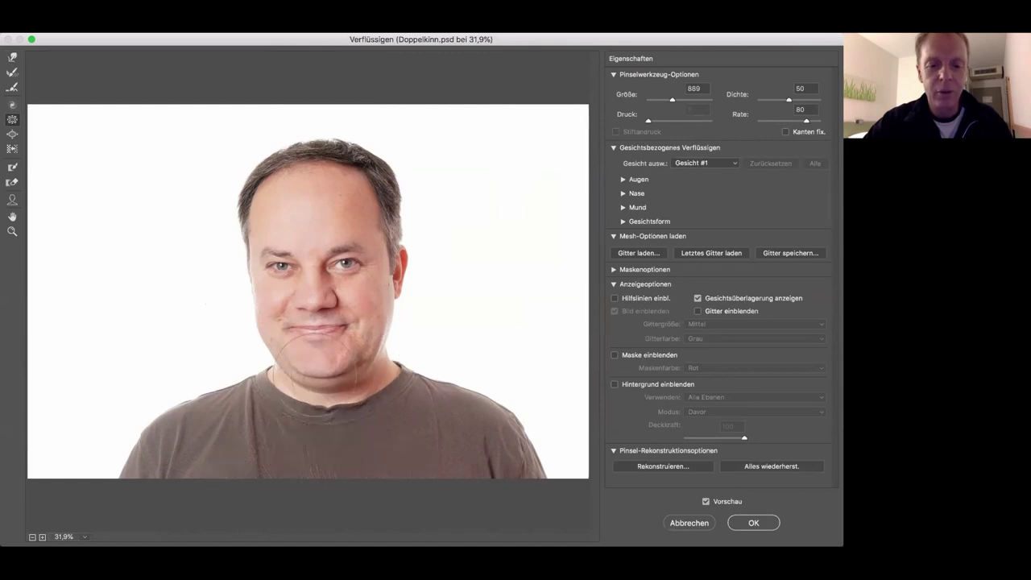
pyautogui.click(752, 522)
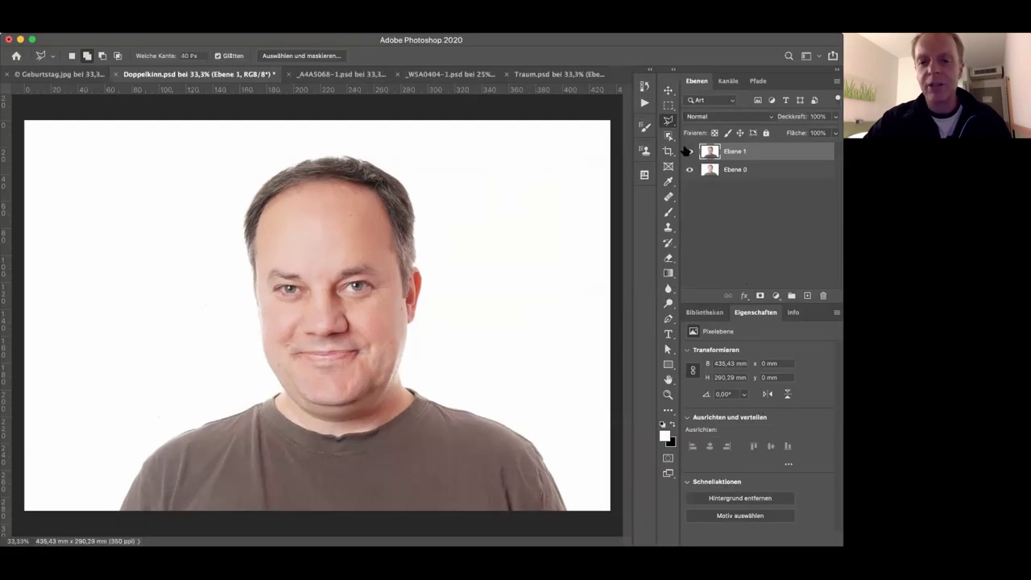
# Step: Compare the portrait with and without the liquified Ebene 1
pyautogui.click(688, 152)
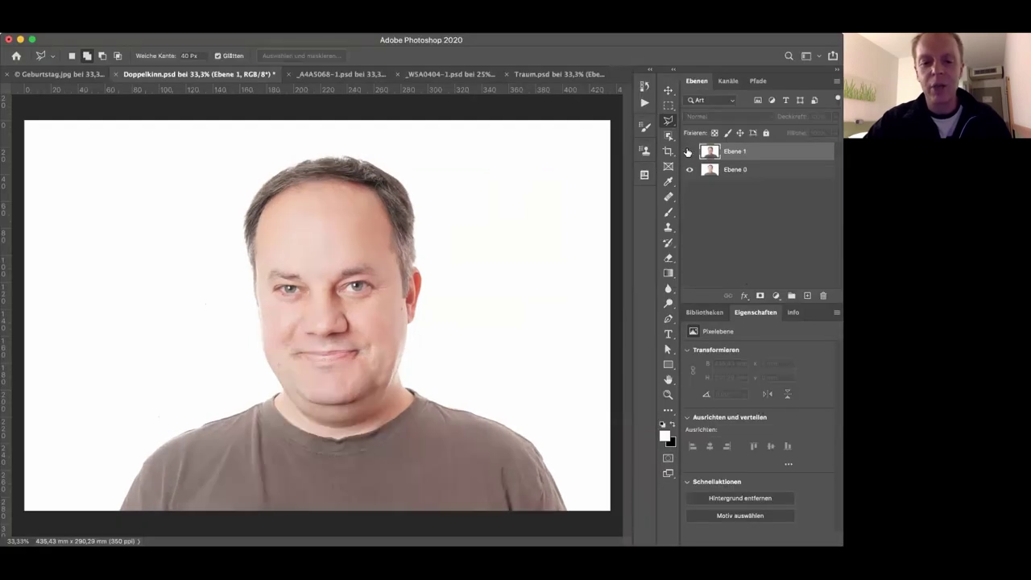
pyautogui.click(688, 152)
pyautogui.click(689, 151)
pyautogui.click(689, 151)
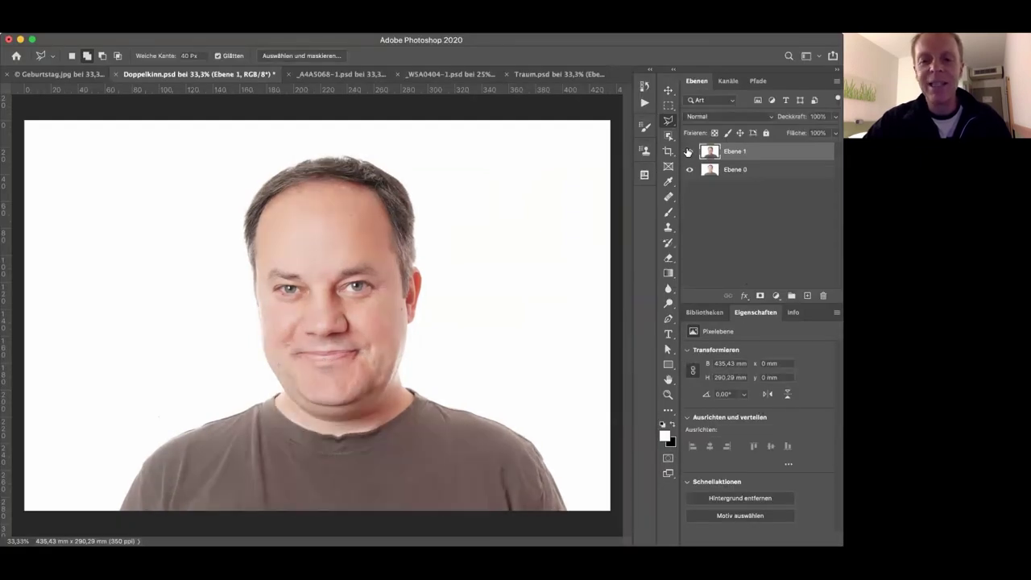
# Step: Add a black layer mask to Ebene 1 to hide the whole liquified layer
pyautogui.keyDown('alt'); pyautogui.click(760, 297); pyautogui.keyUp('alt')
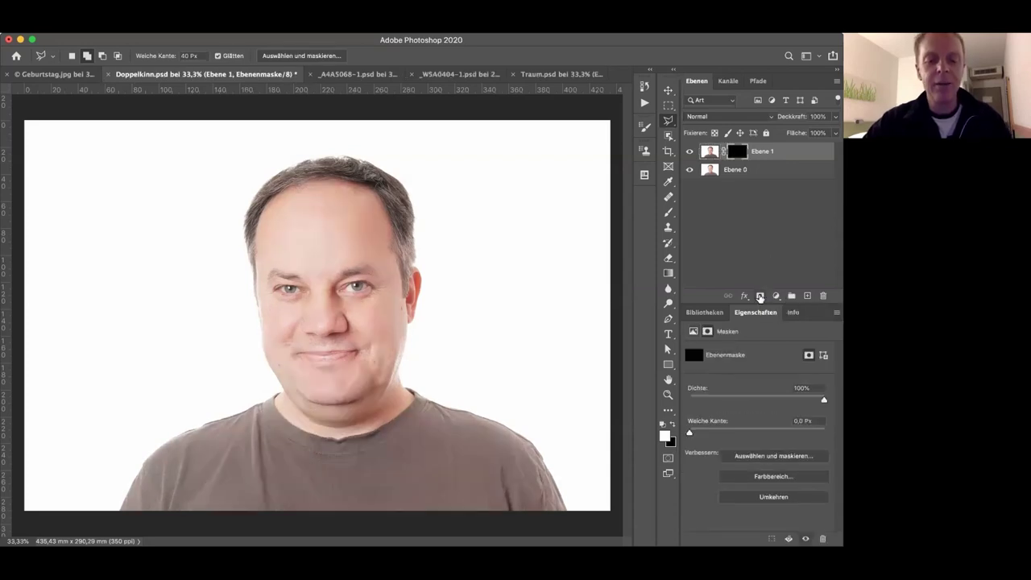
pyautogui.press('super+plus')
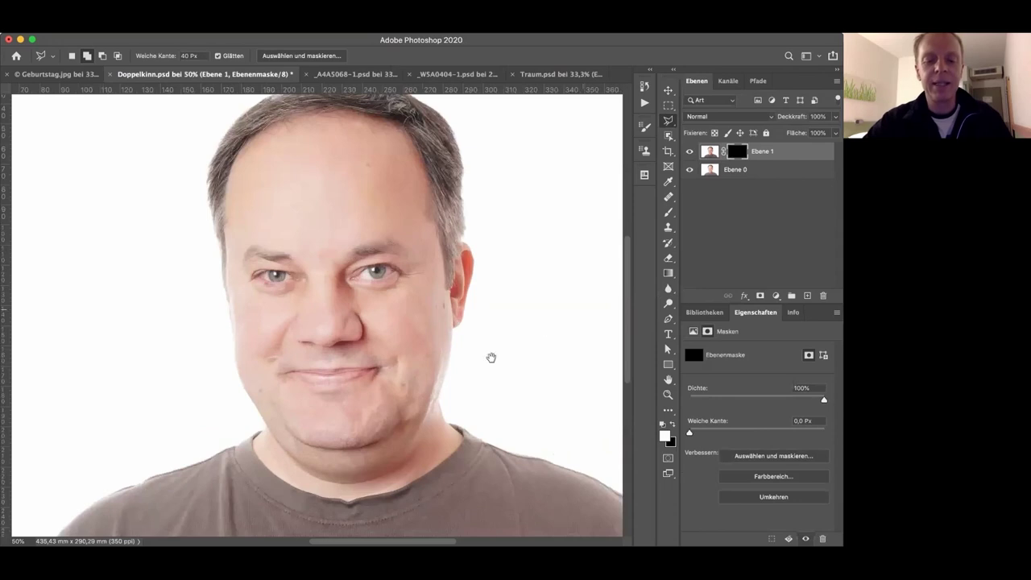
pyautogui.scroll(-3, 476, 368)
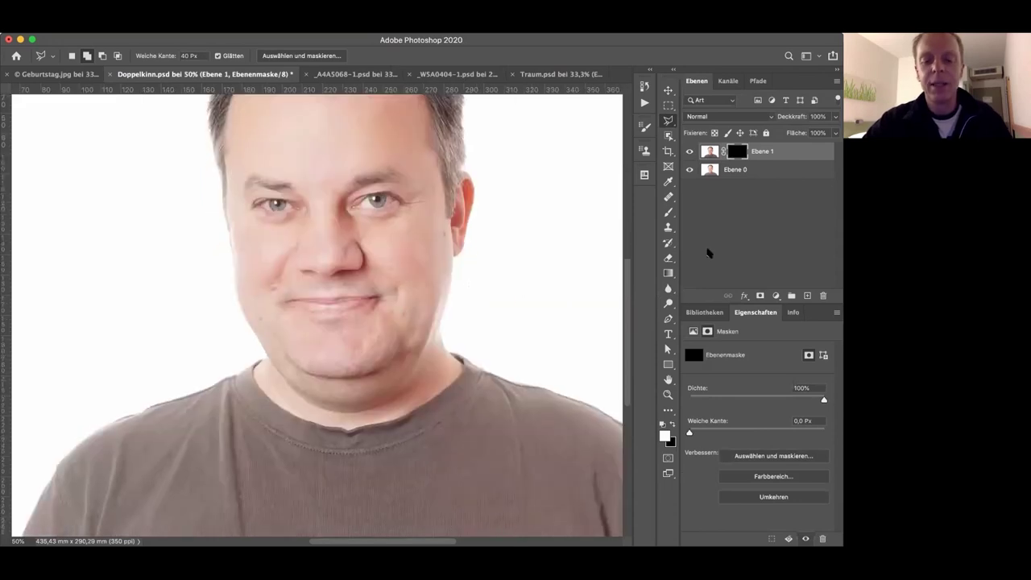
# Step: Paint white on Ebene 1's mask over the double chin with a 175 px brush at 100% opacity
pyautogui.click(667, 212)
pyautogui.press('[')
pyautogui.press('[')
pyautogui.press('[')
pyautogui.press('[')
pyautogui.press('[')
pyautogui.press('[')
pyautogui.press('[')
pyautogui.press('[')
pyautogui.press('[')
pyautogui.press('[')
pyautogui.press('[')
pyautogui.press('[')
pyautogui.press('[')
pyautogui.press('[')
pyautogui.press('[')
pyautogui.press('[')
pyautogui.press('[')
pyautogui.press('[')
pyautogui.press('[')
pyautogui.press('[')
pyautogui.press('[')
pyautogui.press('[')
pyautogui.press('[')
pyautogui.press('[')
pyautogui.press('[')
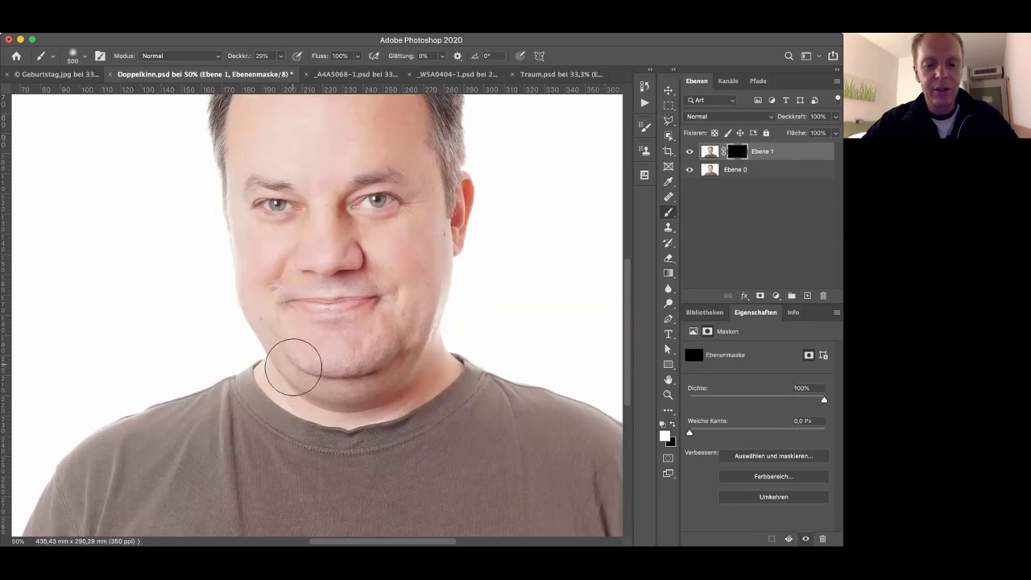
pyautogui.press('[')
pyautogui.press('[')
pyautogui.press('[')
pyautogui.press('[')
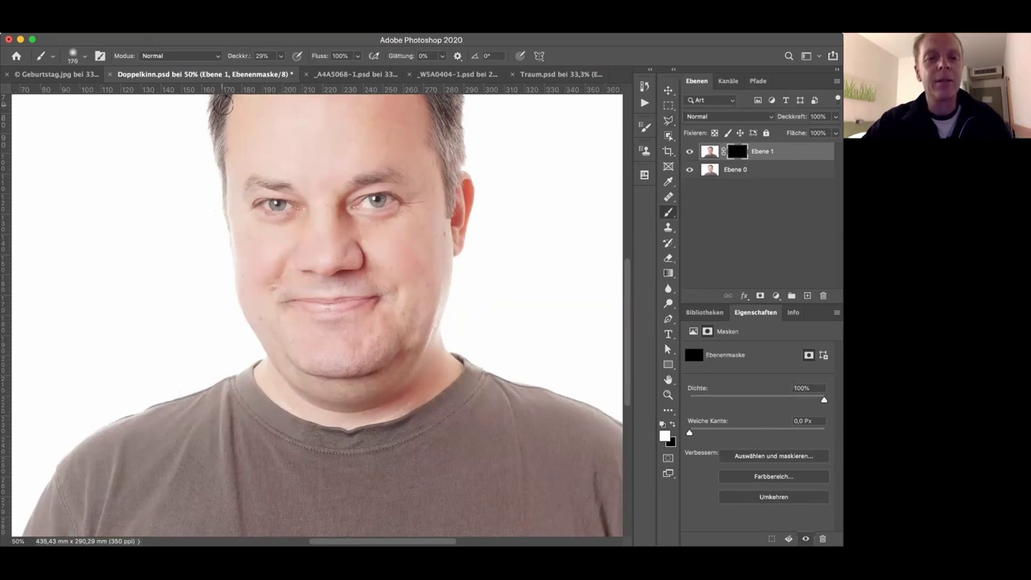
pyautogui.press('0')
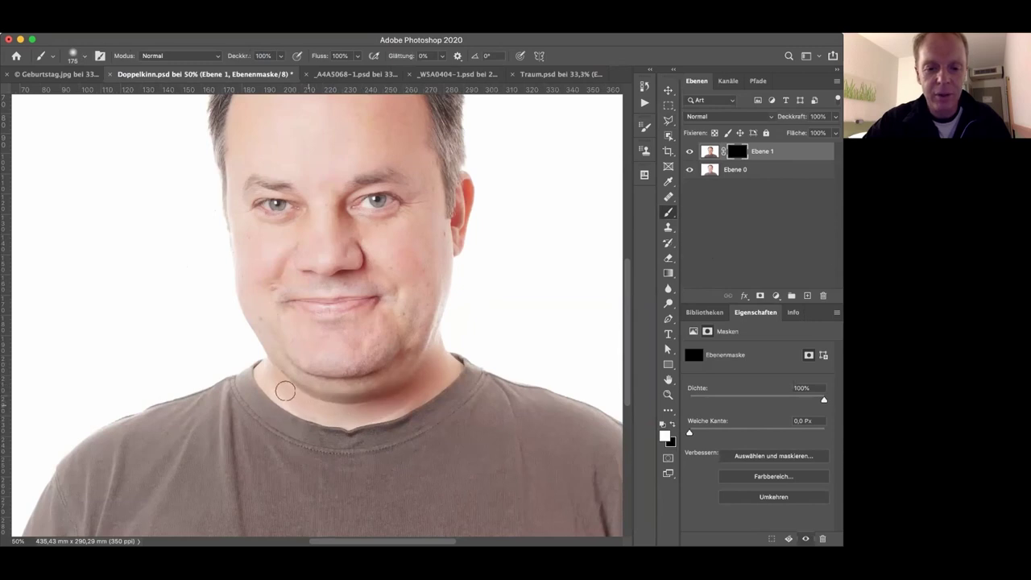
pyautogui.moveTo(386, 405); pyautogui.dragTo(432, 382)
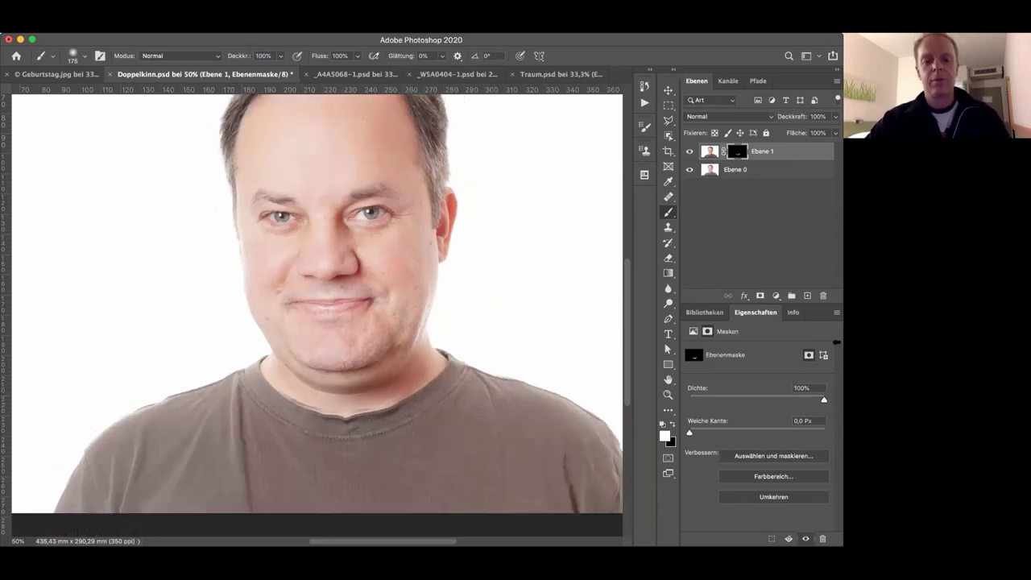
# Step: Compare the whole portrait with and without the masked chin correction on Ebene 1
pyautogui.press('super+minus')
pyautogui.click(689, 152)
pyautogui.click(690, 152)
pyautogui.click(689, 152)
pyautogui.click(689, 152)
pyautogui.click(690, 152)
pyautogui.click(690, 152)
pyautogui.click(689, 152)
pyautogui.click(690, 153)
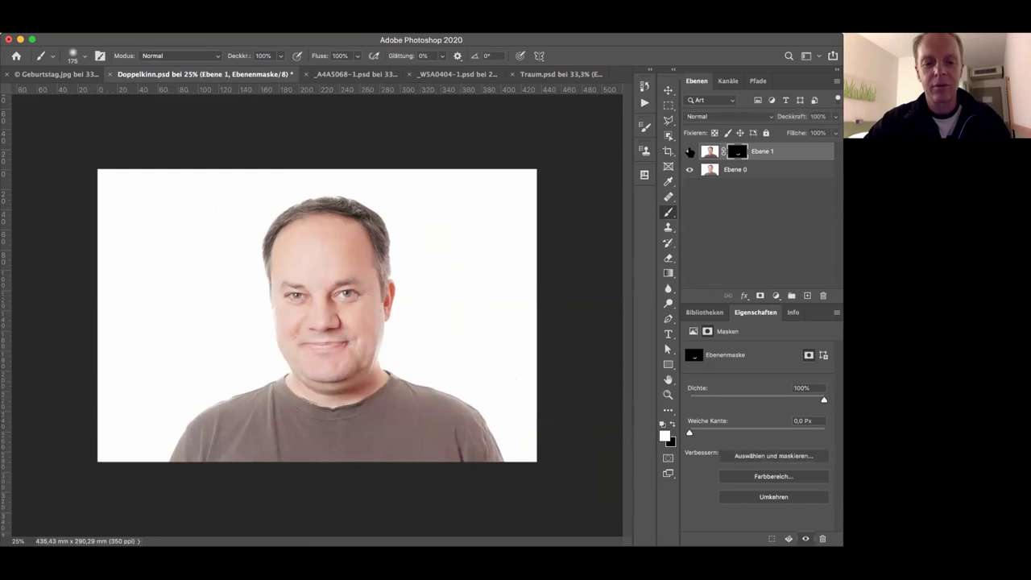
# Step: Open the _A4A5068-1.psd portrait and examine the wrinkles under the woman's eyes up close
pyautogui.click(359, 75)
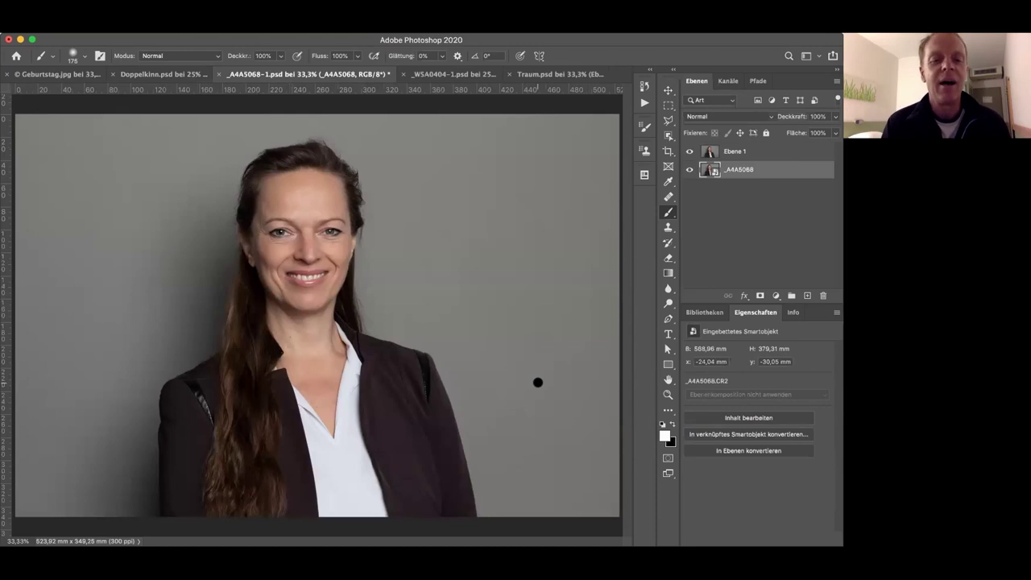
pyautogui.press('super+plus')
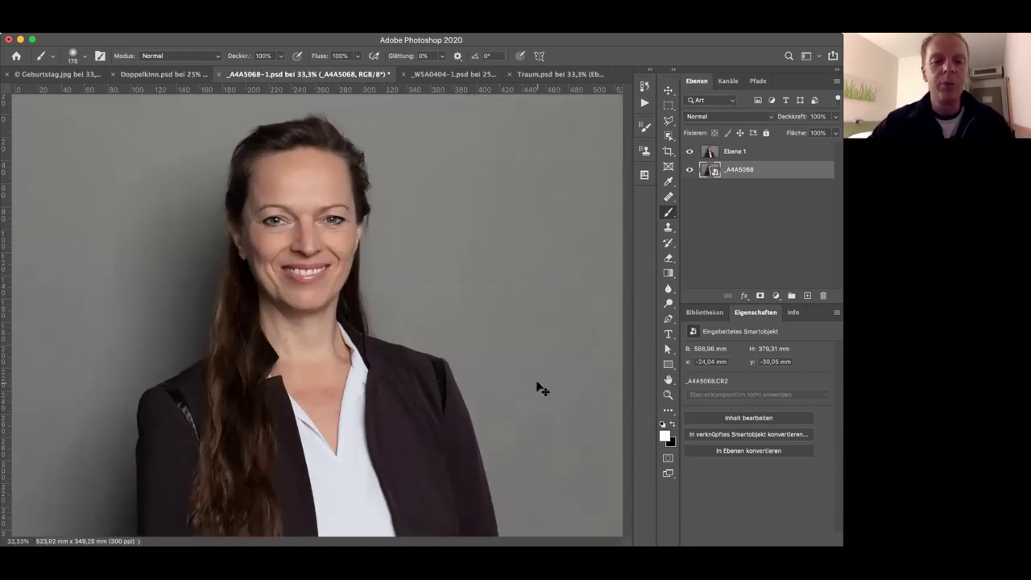
pyautogui.press('super+plus')
pyautogui.scroll(5, 505, 457)
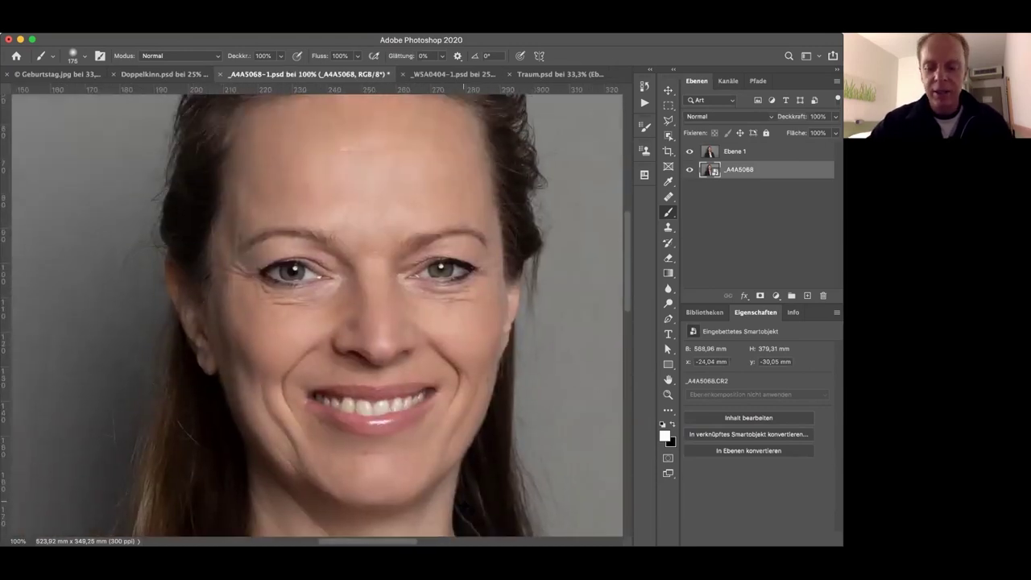
pyautogui.press('super+plus')
pyautogui.press('super+plus')
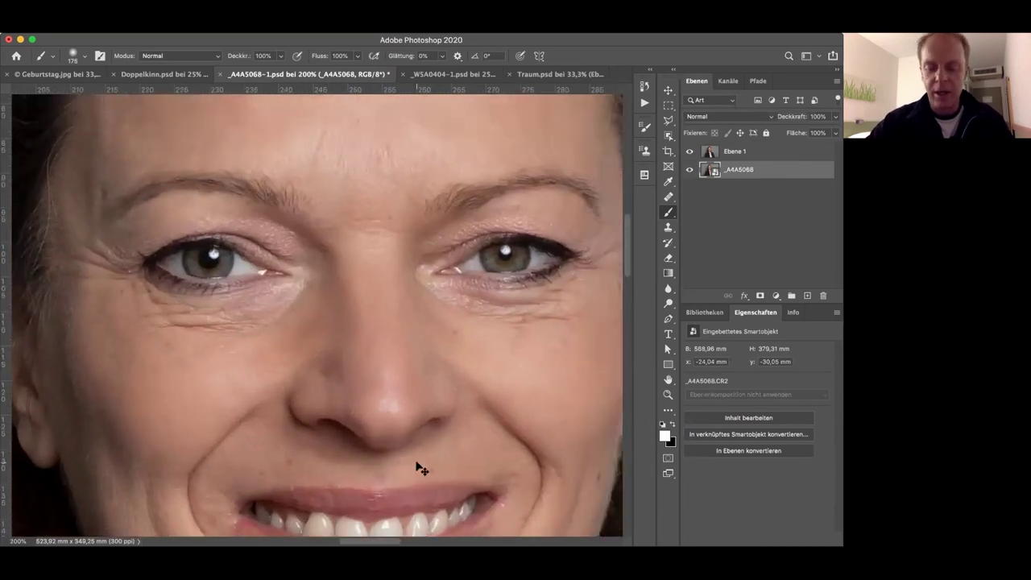
pyautogui.moveTo(416, 468); pyautogui.dragTo(417, 460)
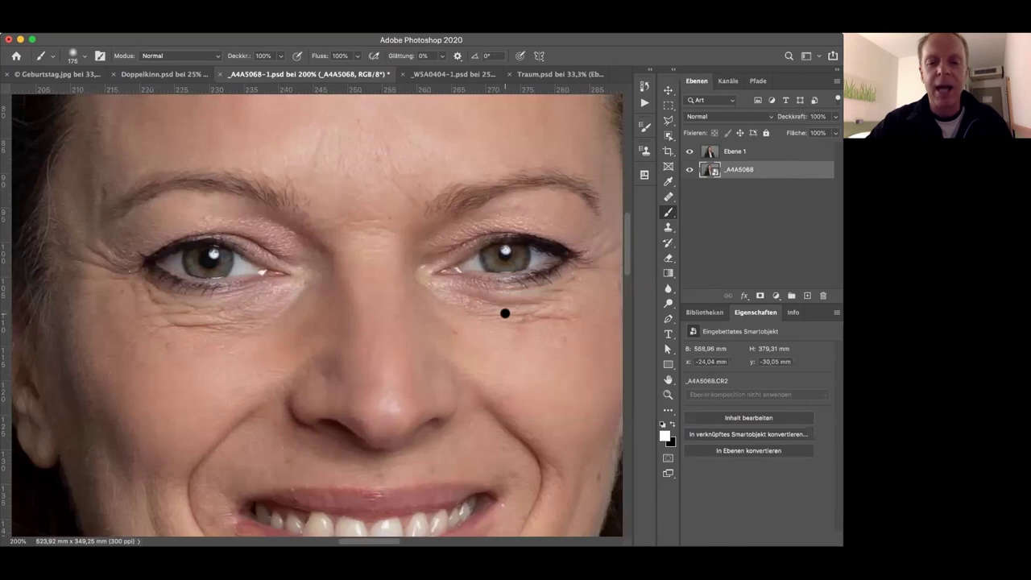
pyautogui.press('super+minus')
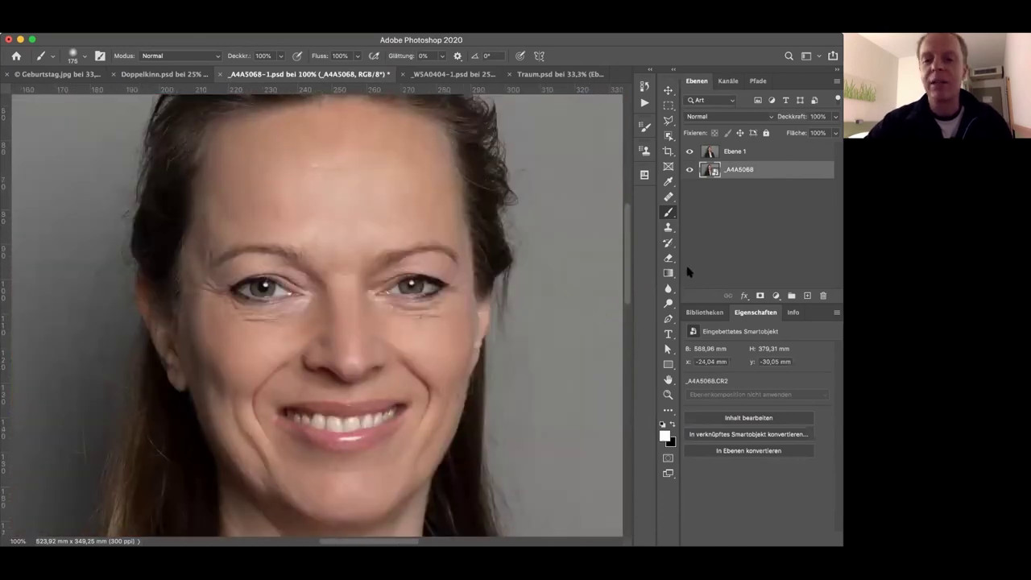
# Step: Create a new empty layer above Ebene 1 and activate the Clone Stamp tool for retouching the eye area
pyautogui.click(776, 155)
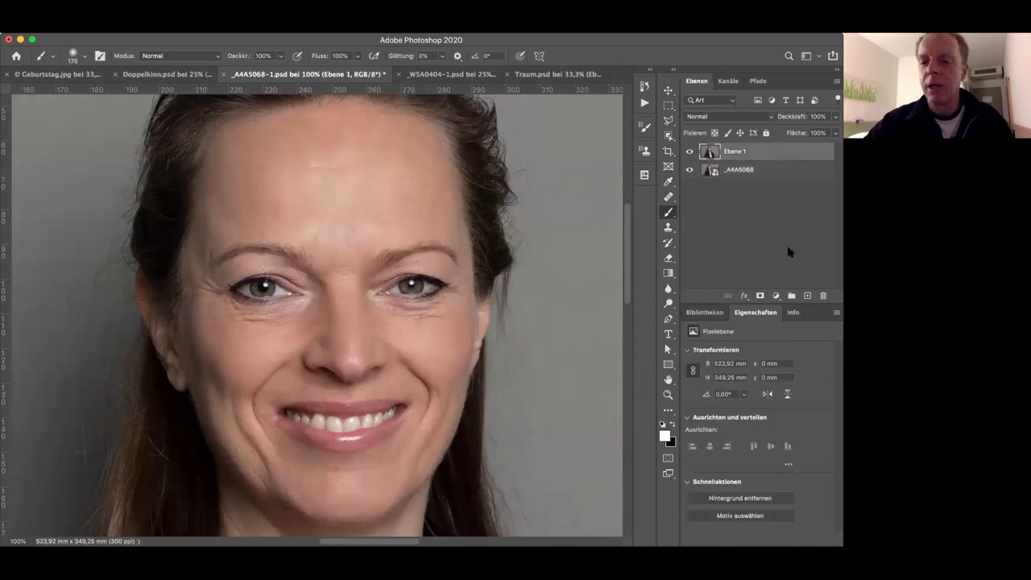
pyautogui.click(808, 297)
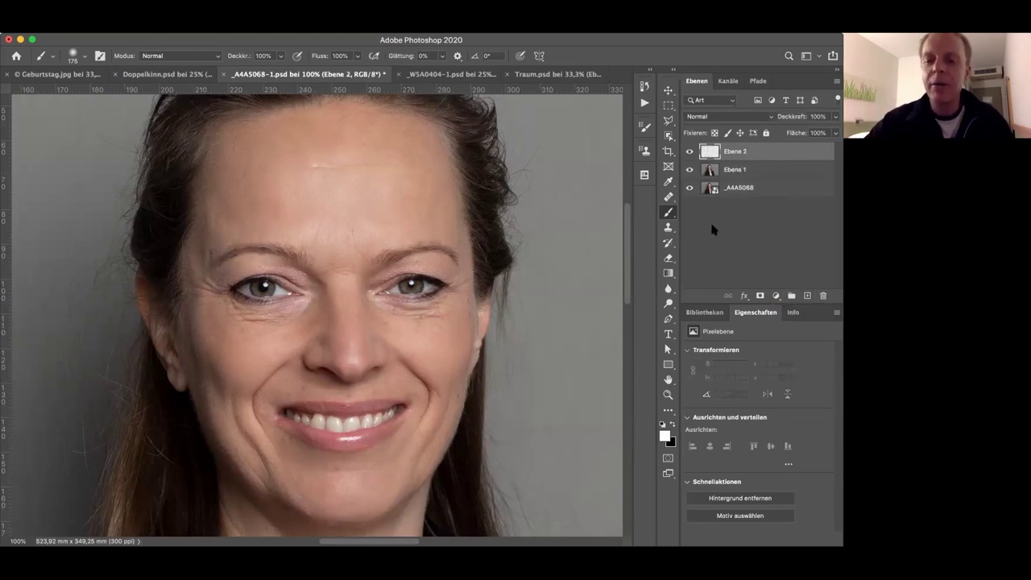
pyautogui.click(668, 228)
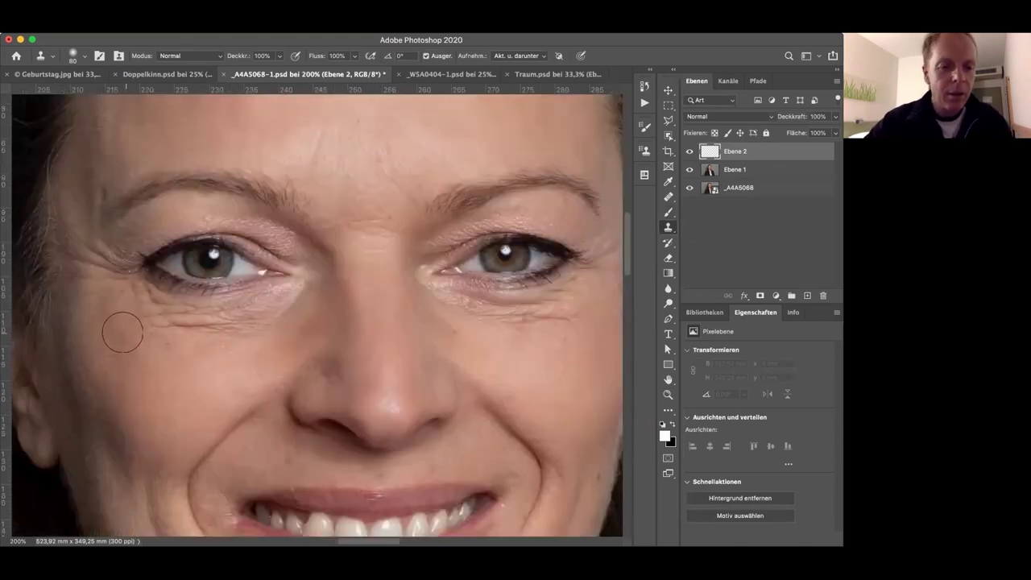
# Step: Clone smooth cheek skin over the wrinkles under the woman's right eye on Ebene 2
pyautogui.press('alt')
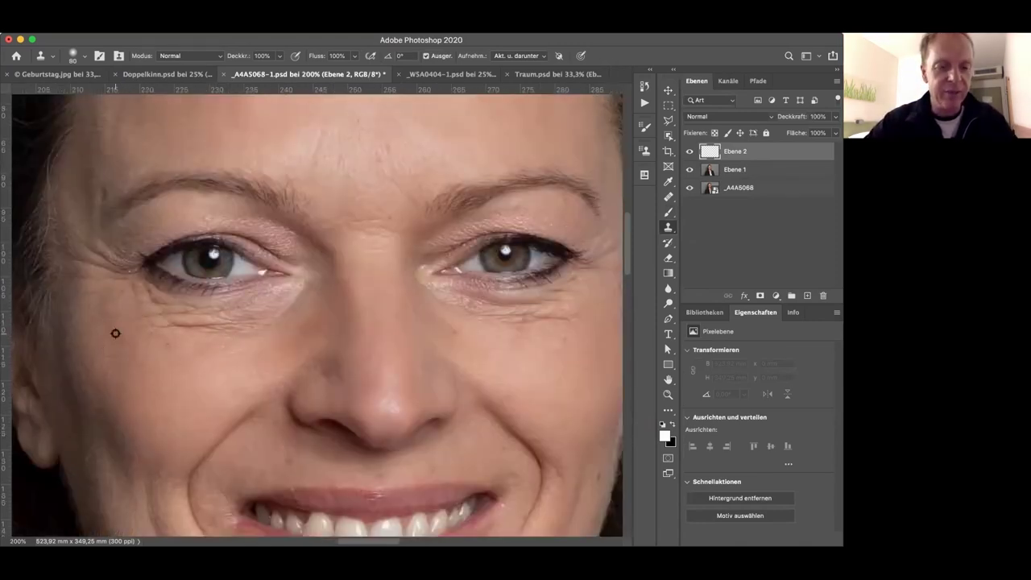
pyautogui.keyDown('alt'); pyautogui.click(115, 332); pyautogui.keyUp('alt')
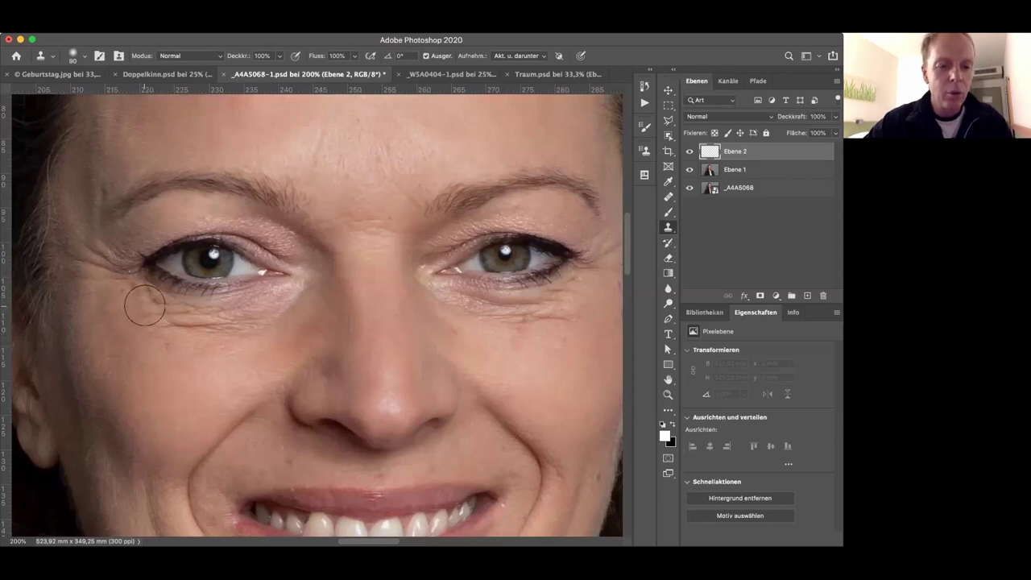
pyautogui.moveTo(188, 318); pyautogui.dragTo(288, 295)
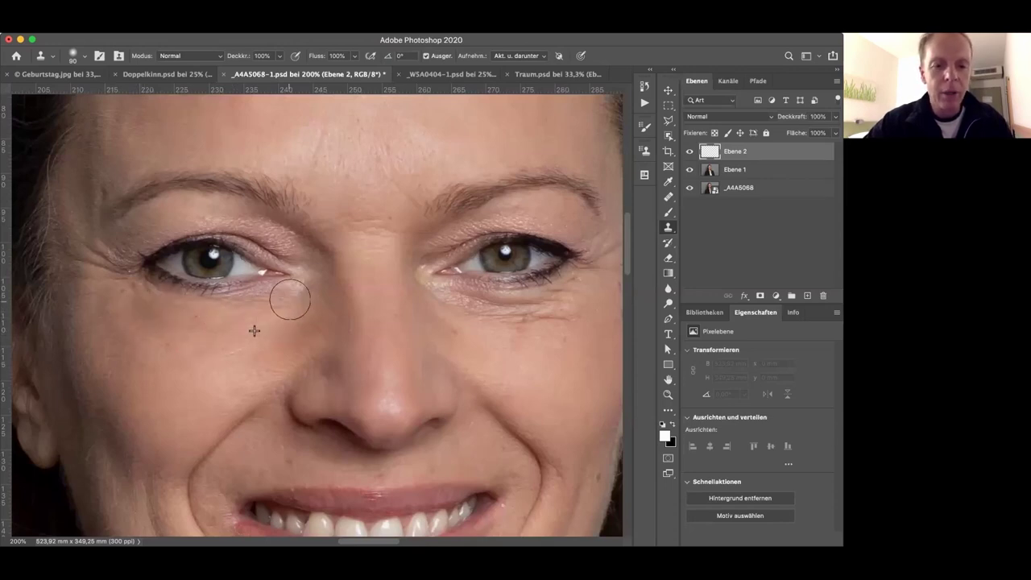
pyautogui.press('super+minus')
pyautogui.press('super+minus')
pyautogui.press('super+minus')
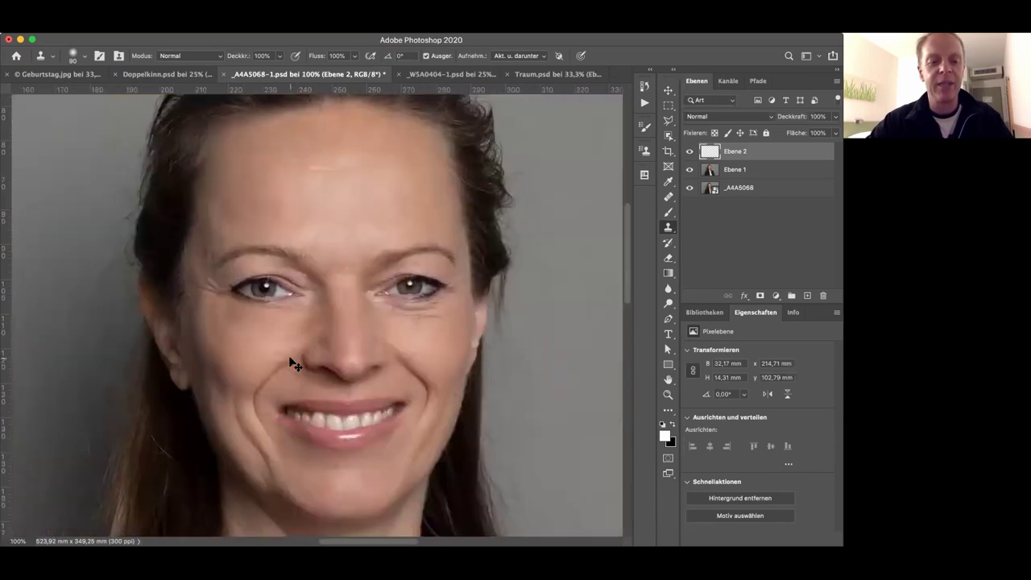
pyautogui.press('super+minus')
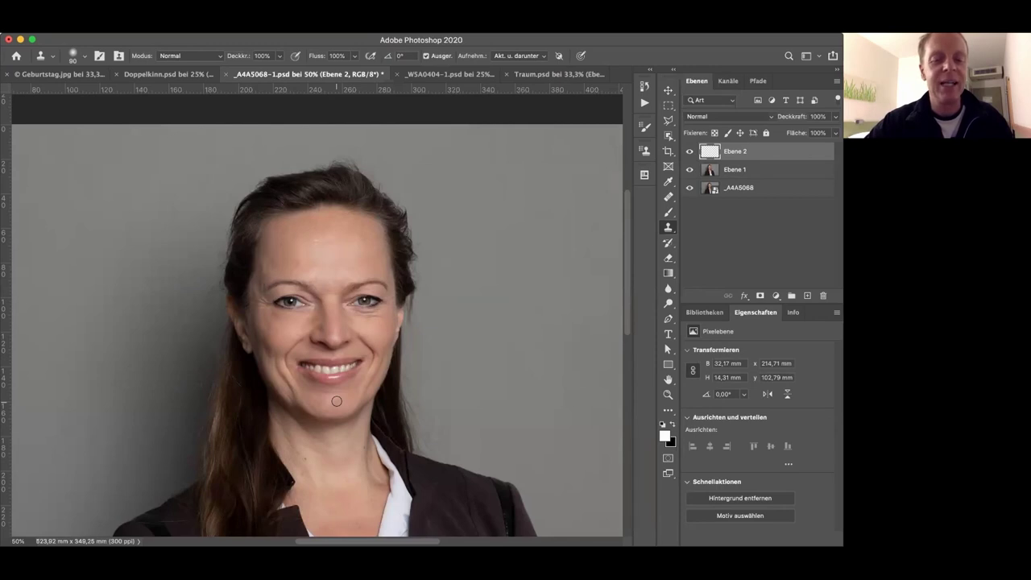
# Step: Fade the clone stroke under the woman's right eye to 40% opacity in Normal mode
pyautogui.click(135, 38)
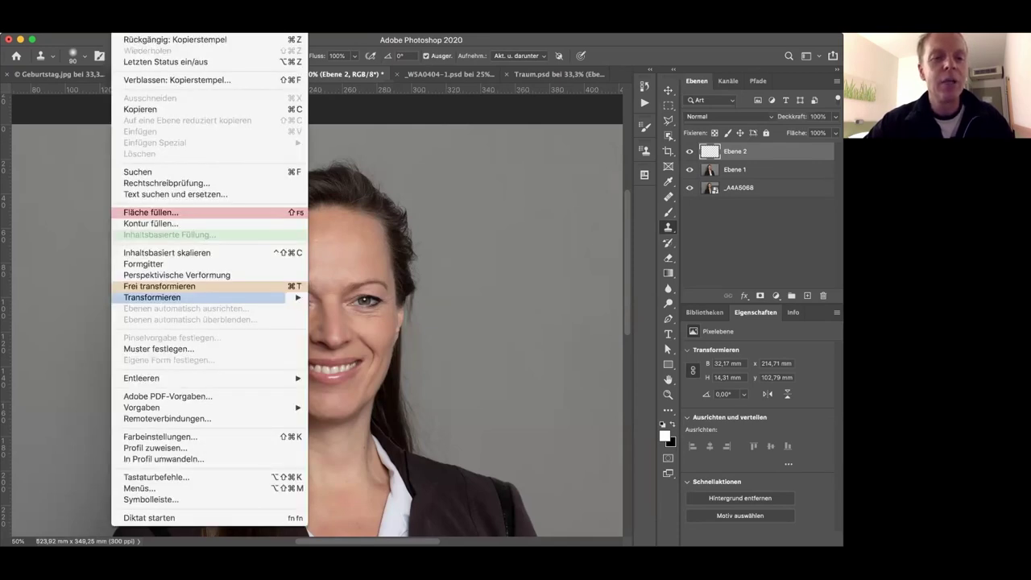
pyautogui.click(156, 86)
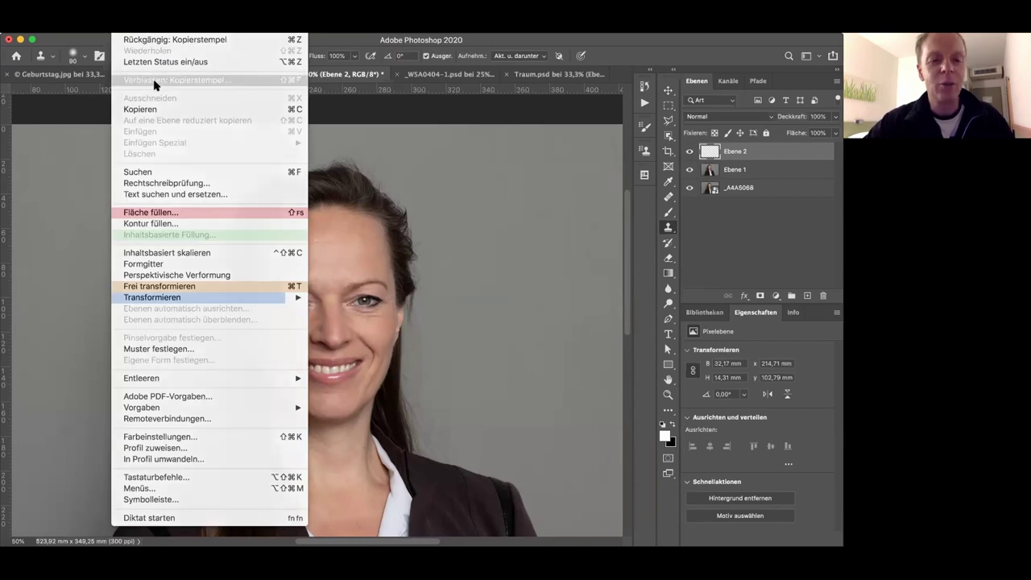
pyautogui.moveTo(161, 98); pyautogui.dragTo(103, 178)
pyautogui.press('super+plus')
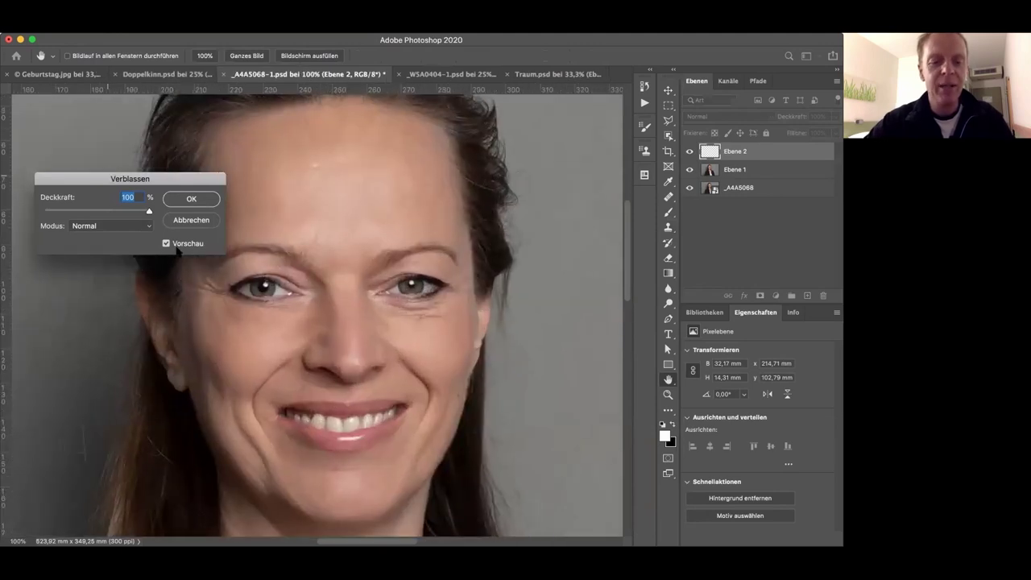
pyautogui.press('super+plus')
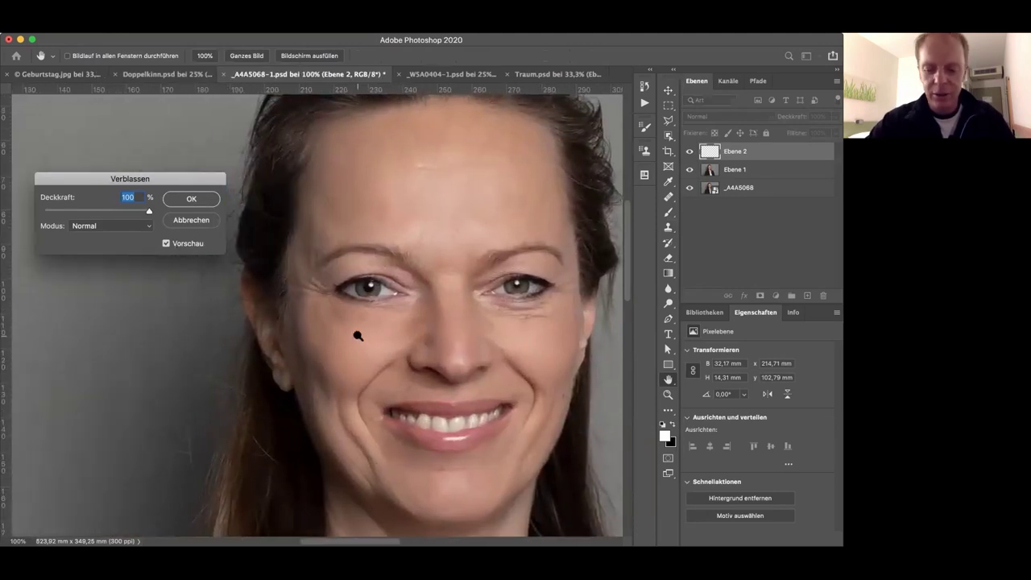
pyautogui.press('super+plus')
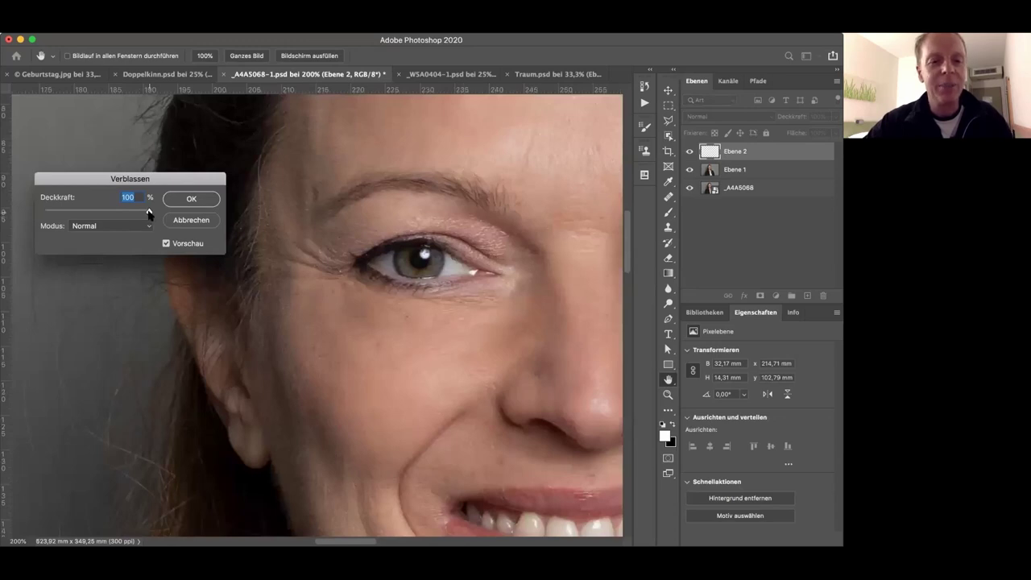
pyautogui.moveTo(148, 214); pyautogui.dragTo(13, 207)
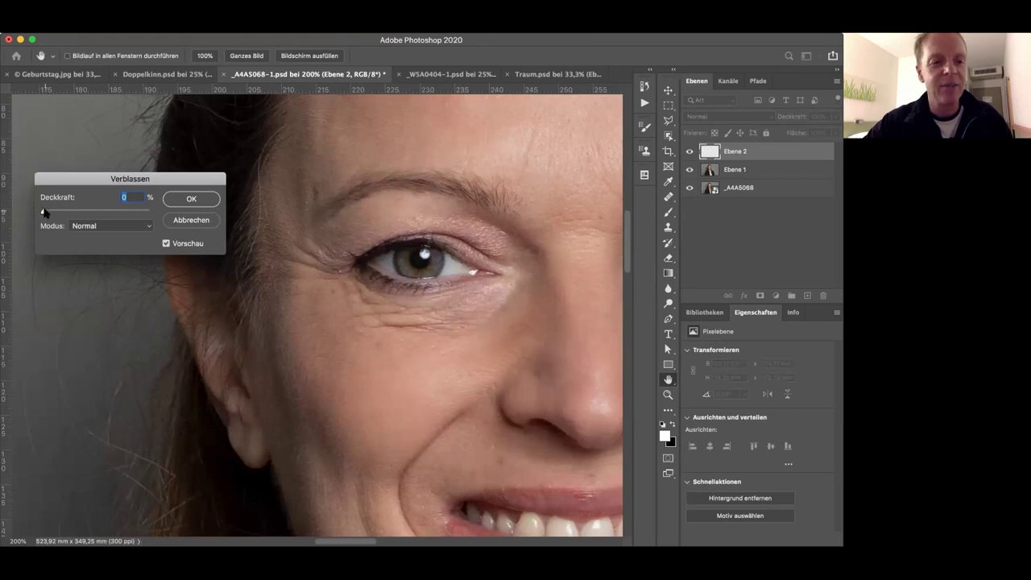
pyautogui.moveTo(44, 212); pyautogui.dragTo(84, 213)
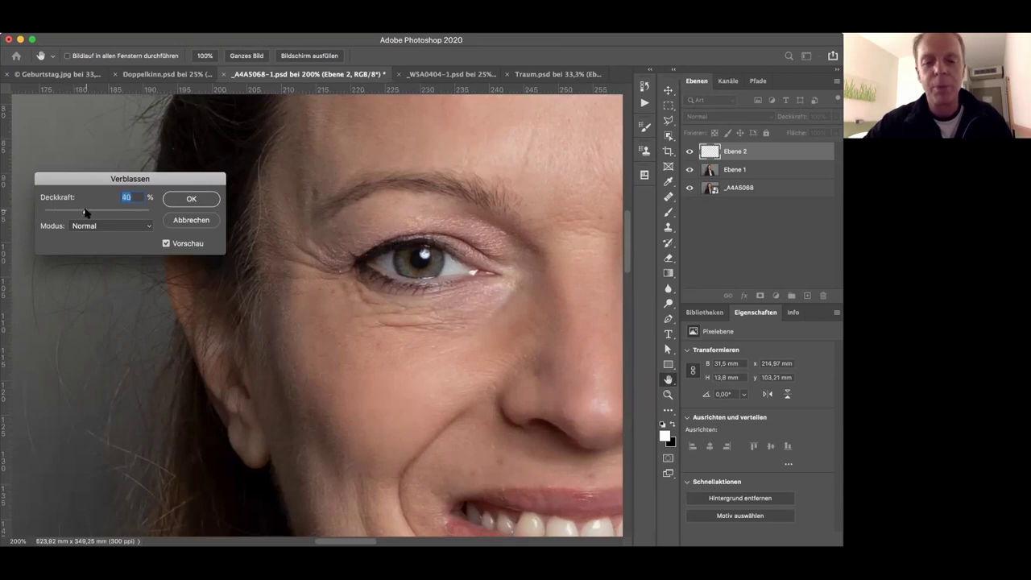
pyautogui.click(194, 199)
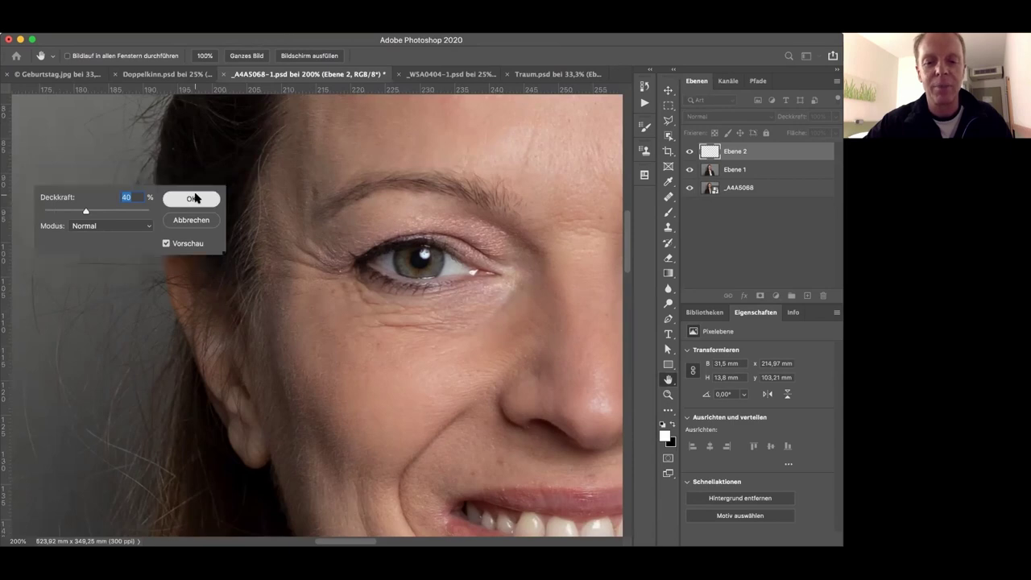
# Step: Compare the portrait with and without the softened eye wrinkles on Ebene 2
pyautogui.press('super+minus')
pyautogui.press('super+minus')
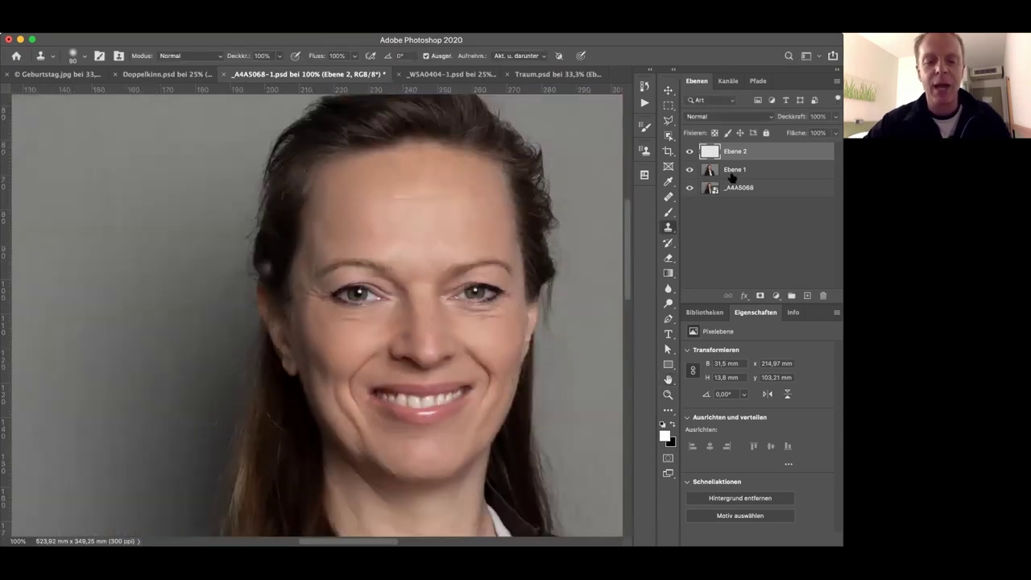
pyautogui.click(690, 153)
pyautogui.click(691, 153)
pyautogui.click(690, 153)
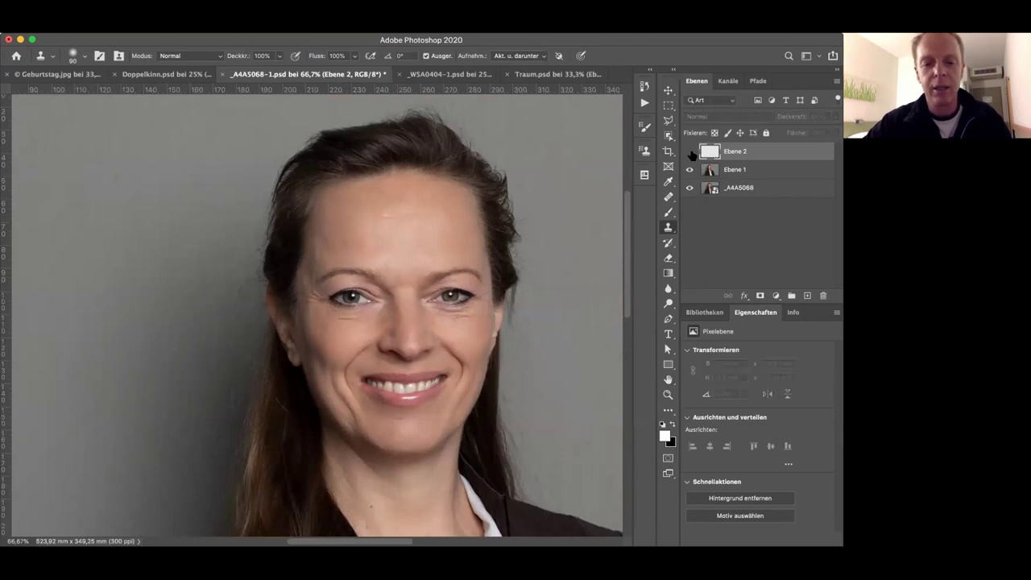
pyautogui.click(691, 153)
# Step: Create a new empty layer above Ebene 2 and clone smooth cheek skin over the wrinkles under the woman's left eye
pyautogui.press('super+plus')
pyautogui.press('super+plus')
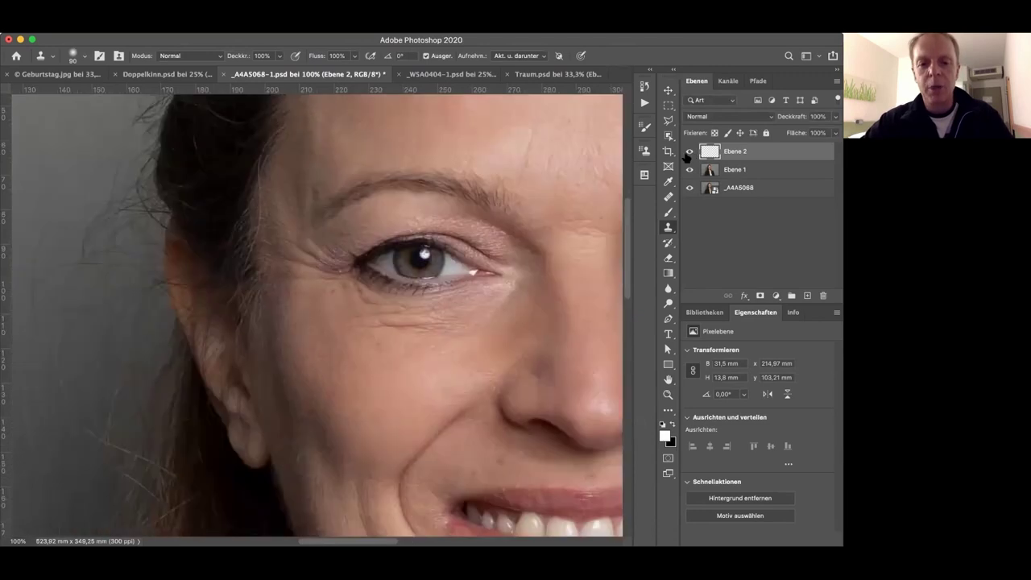
pyautogui.hscroll(5, 463, 337)
pyautogui.hscroll(3, 463, 337)
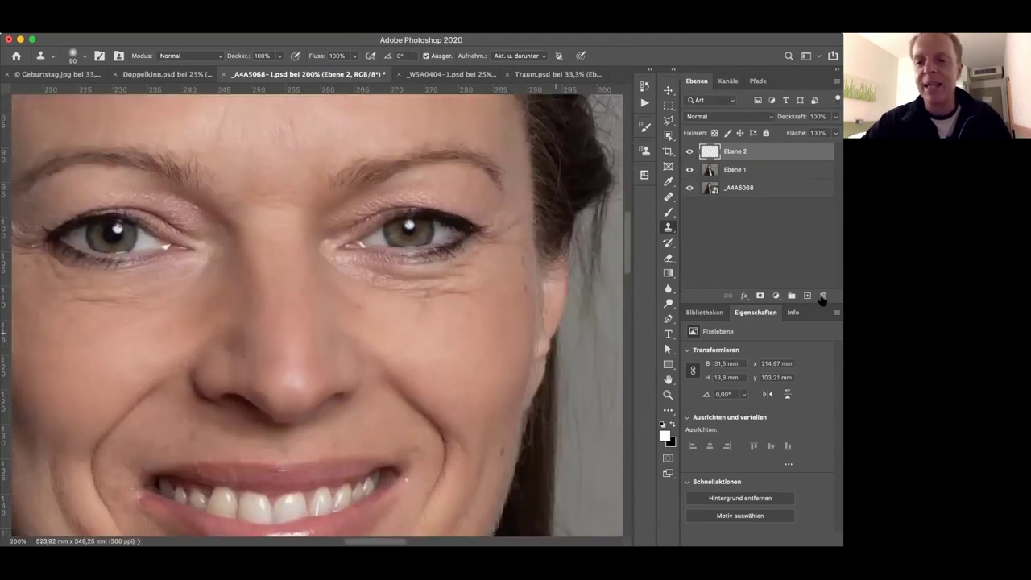
pyautogui.click(807, 296)
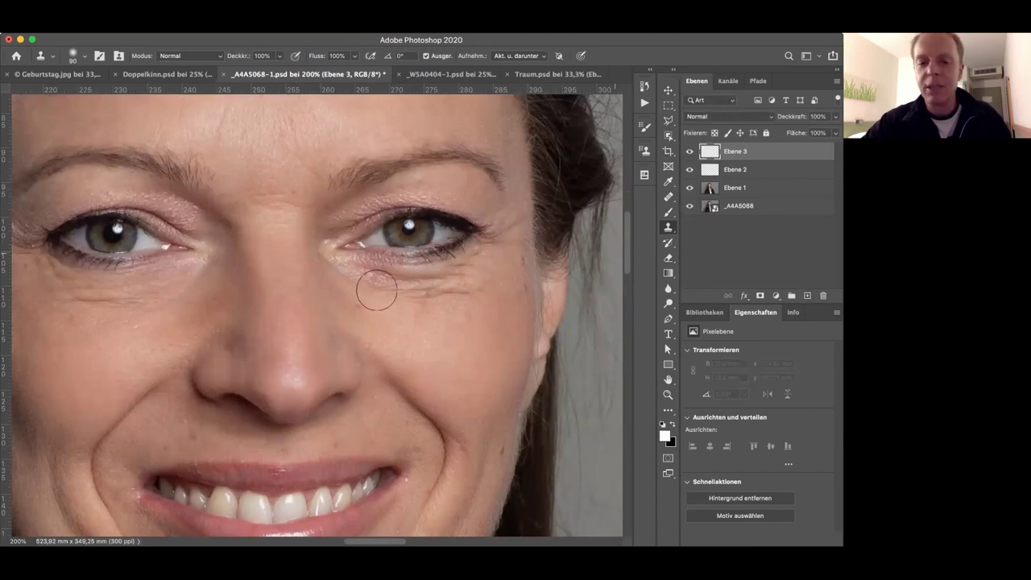
pyautogui.keyDown('alt'); pyautogui.click(350, 310); pyautogui.keyUp('alt')
pyautogui.moveTo(345, 270)
pyautogui.mouseDown()
pyautogui.moveTo(428, 281)
pyautogui.moveTo(467, 276)
pyautogui.moveTo(484, 260)
pyautogui.moveTo(484, 270)
pyautogui.mouseUp()
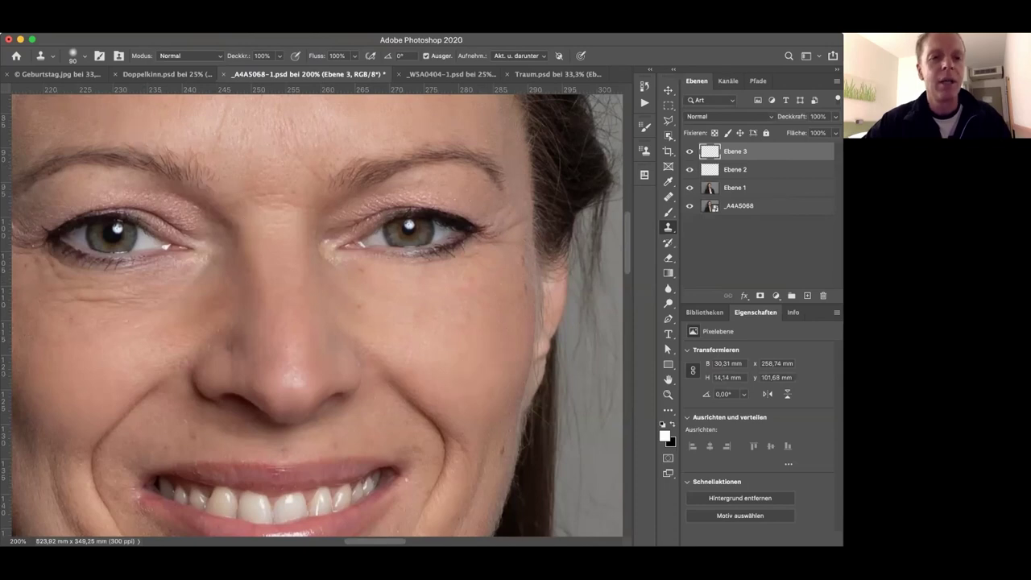
# Step: Fade the clone stroke under the woman's left eye to 59% opacity in Normal mode
pyautogui.click(119, 36)
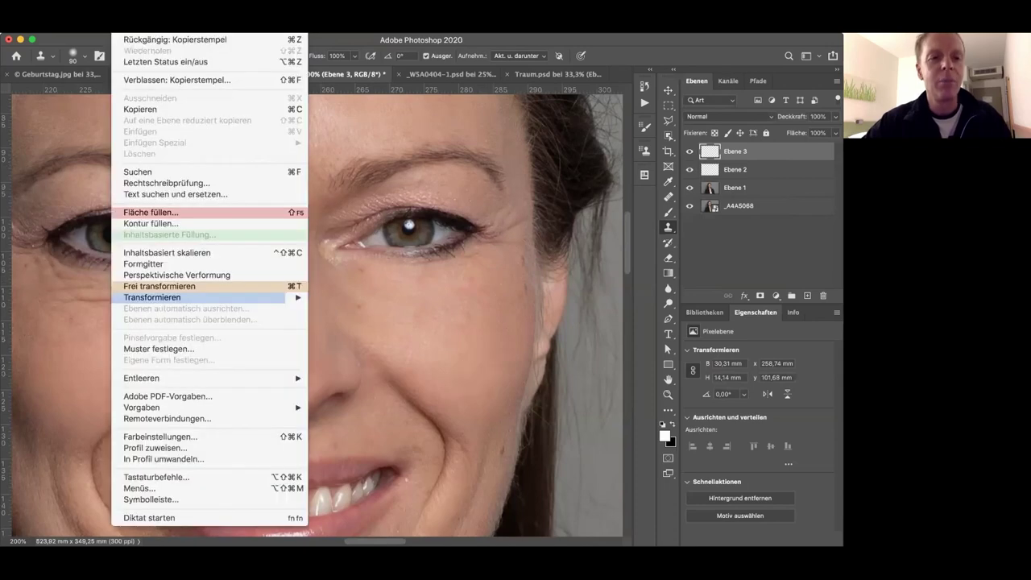
pyautogui.click(141, 80)
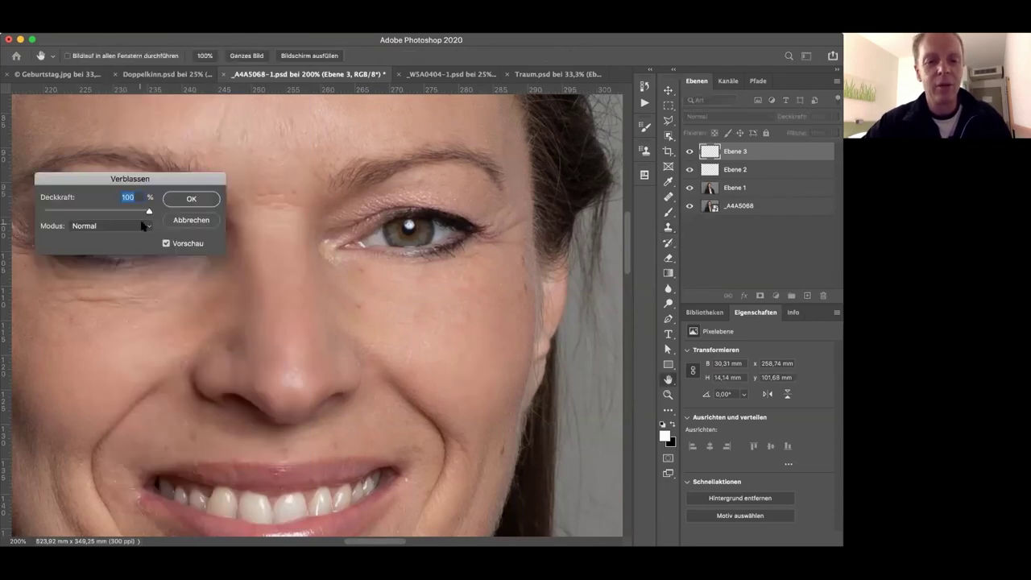
pyautogui.moveTo(148, 216); pyautogui.dragTo(107, 212)
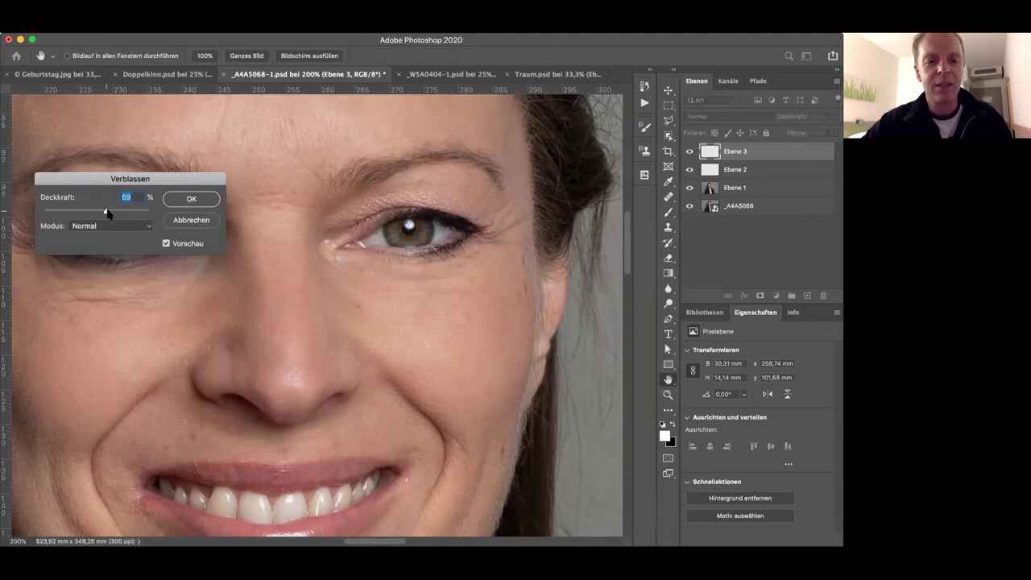
pyautogui.click(187, 198)
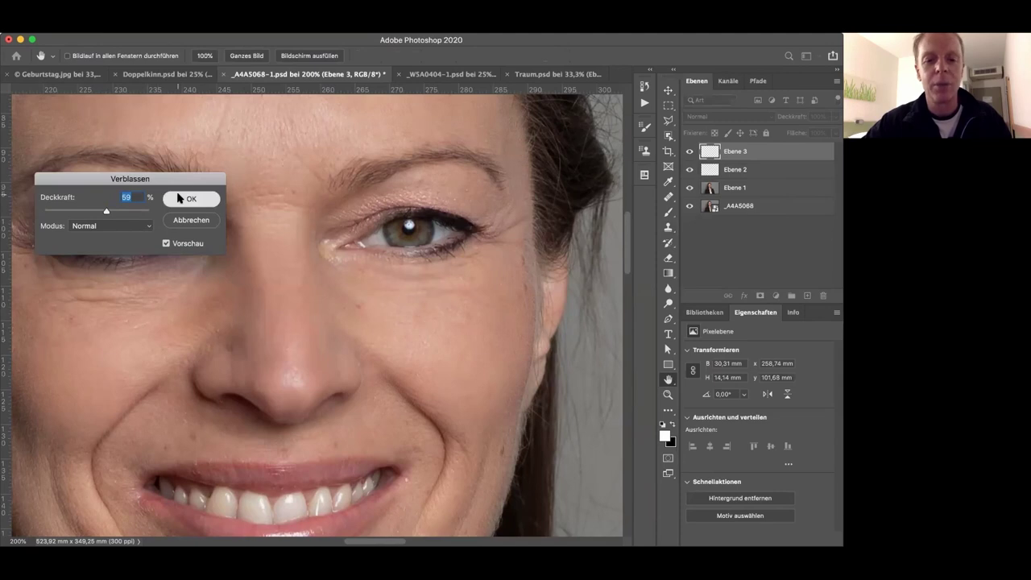
# Step: Combine the two wrinkle retouching layers, Ebene 2 and Ebene 3, into a layer group
pyautogui.press('super+minus')
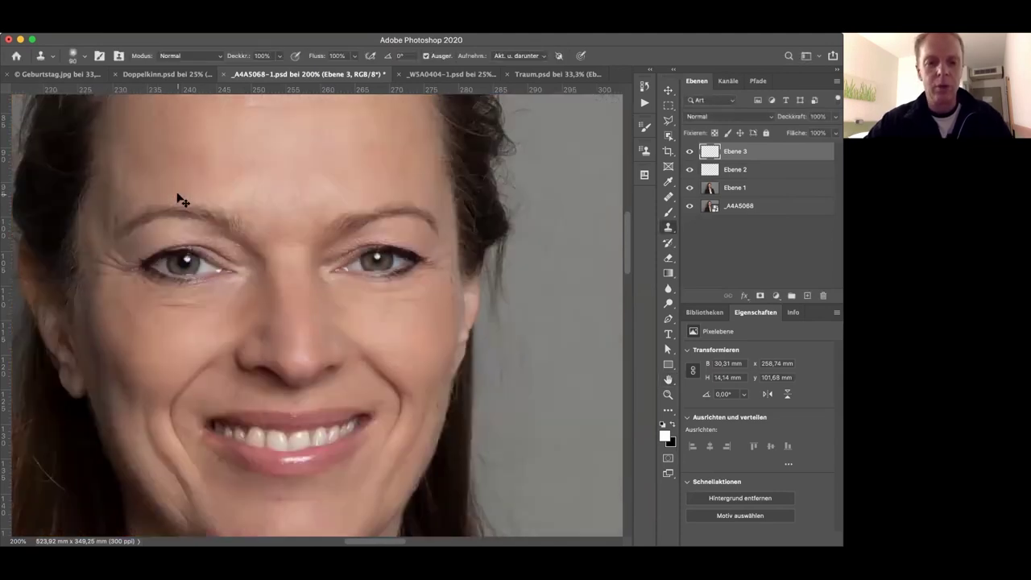
pyautogui.keyDown('shift'); pyautogui.click(767, 170); pyautogui.keyUp('shift')
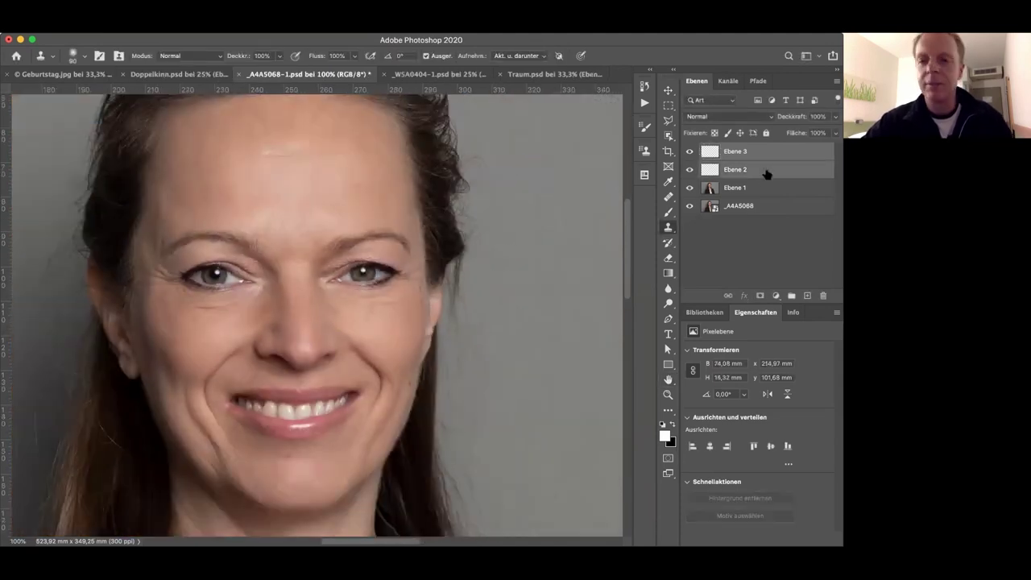
pyautogui.click(793, 297)
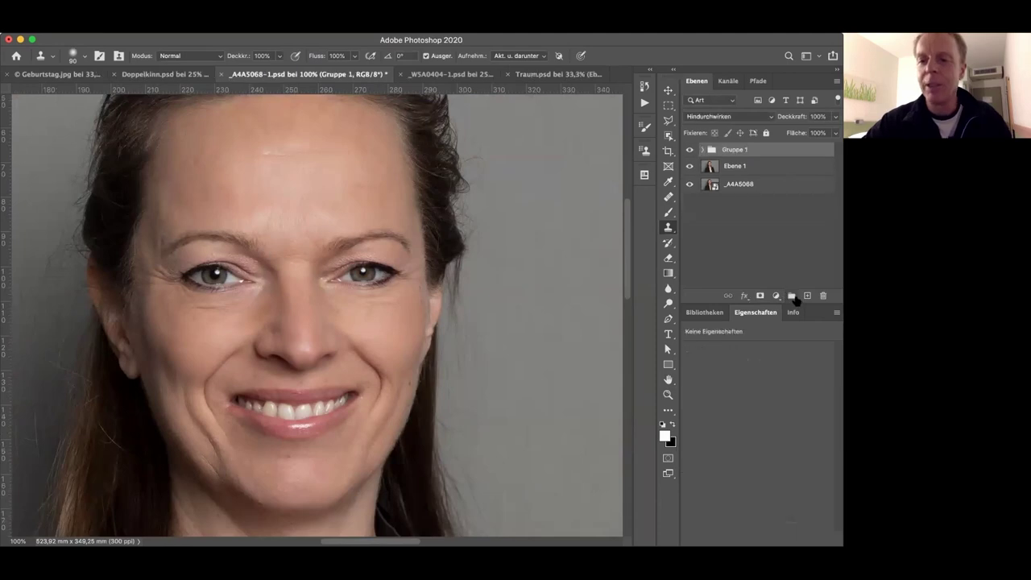
# Step: Compare the face with and without the grouped retouching of both eyes
pyautogui.click(690, 150)
pyautogui.click(690, 151)
pyautogui.click(689, 151)
pyautogui.click(689, 151)
pyautogui.click(689, 151)
pyautogui.click(690, 151)
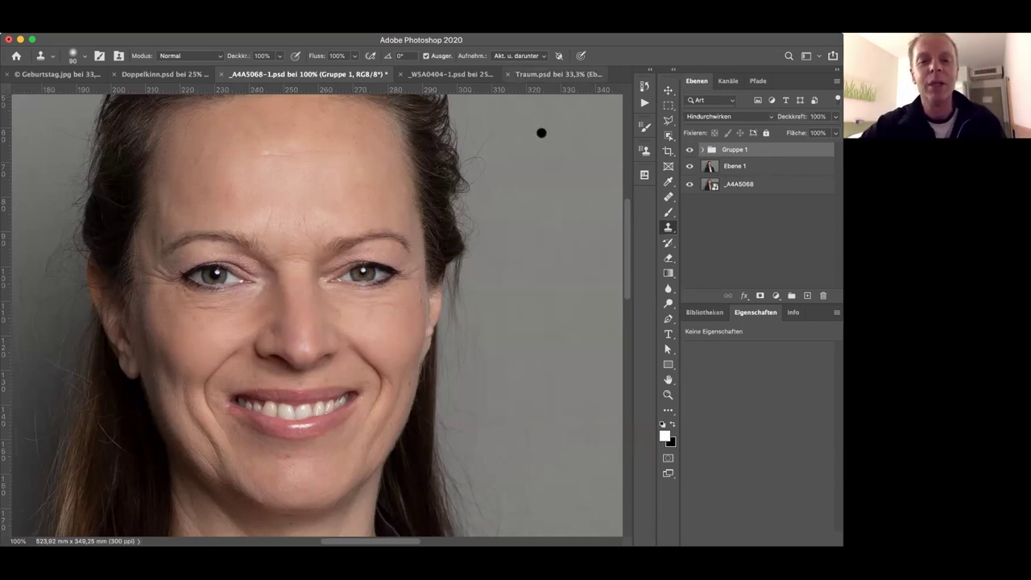
pyautogui.press('super+minus')
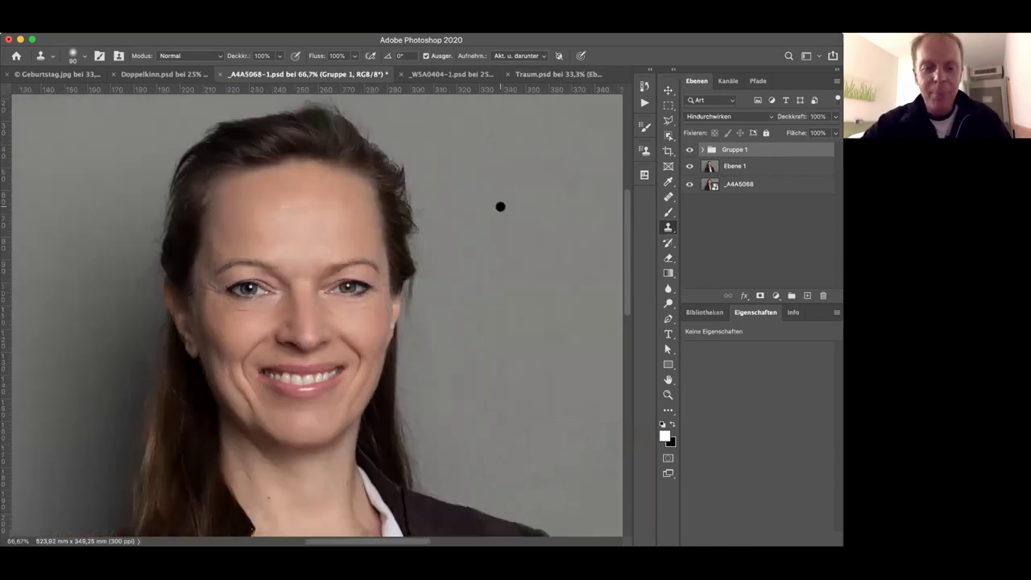
pyautogui.moveTo(409, 290); pyautogui.dragTo(473, 356)
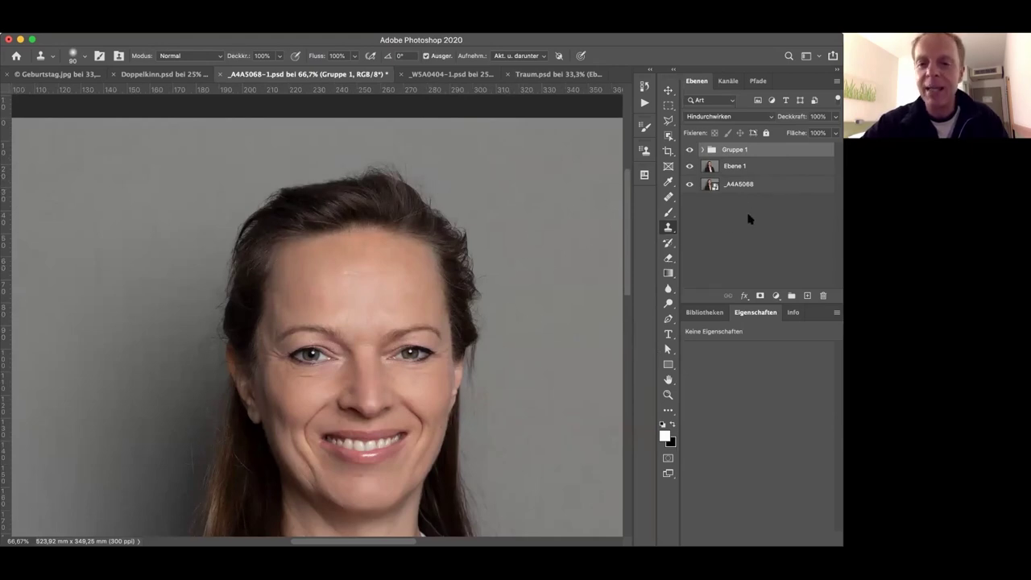
# Step: Stamp all visible layers into a new top layer and open it in the Liquify filter with the Forward Warp tool, framing the head
pyautogui.press('super+alt+shift+e')
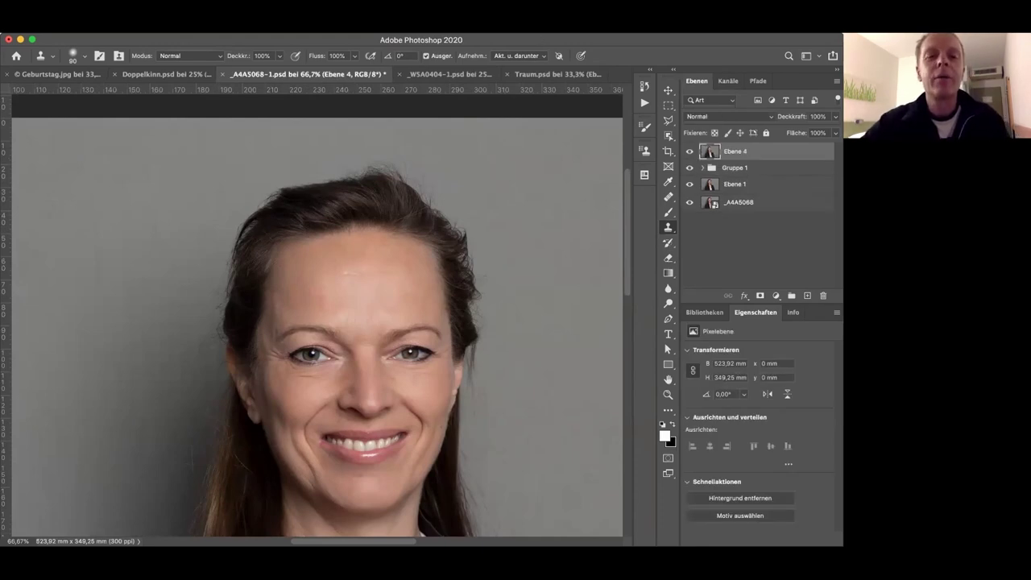
pyautogui.click(316, 24)
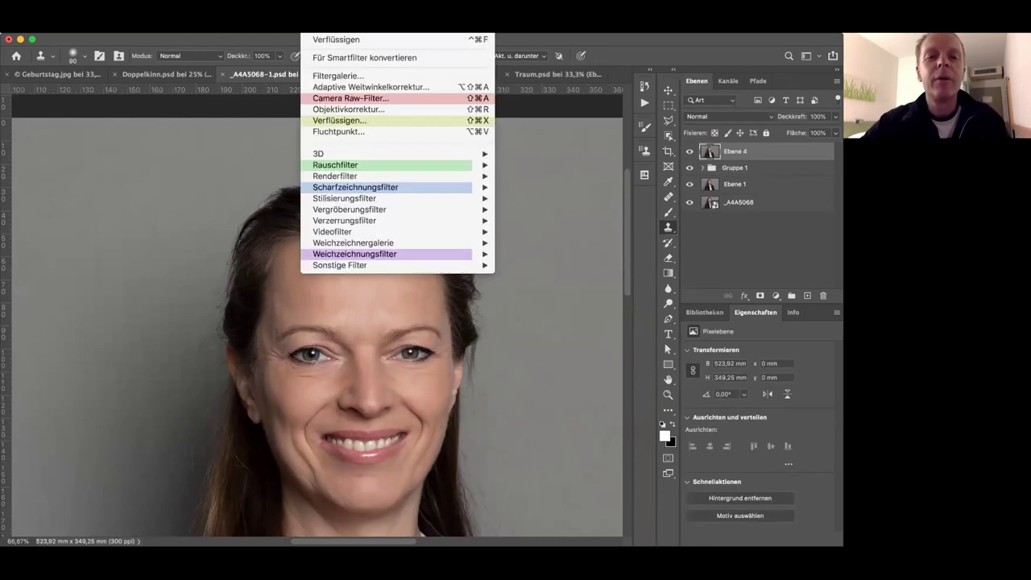
pyautogui.click(340, 120)
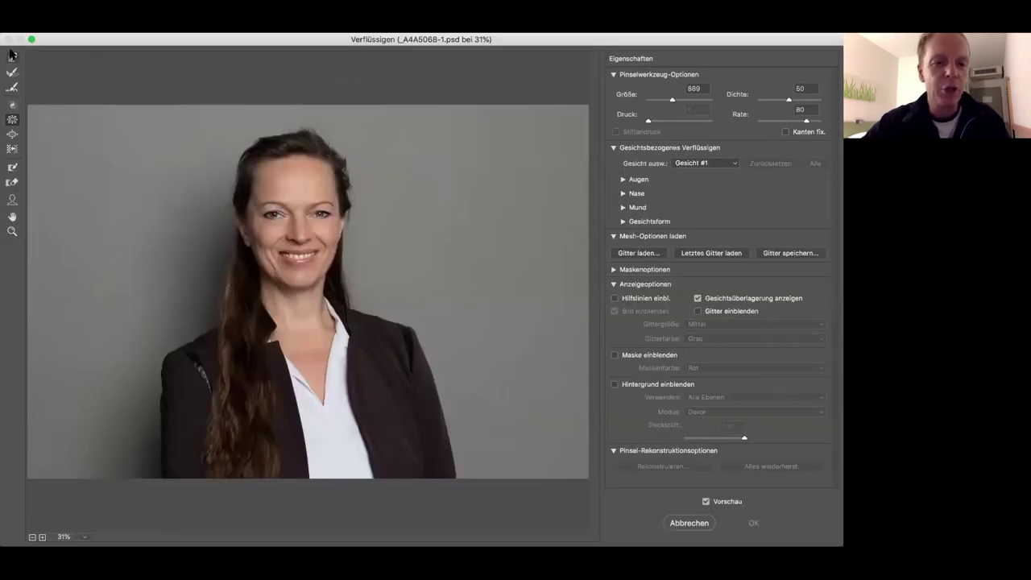
pyautogui.press('super+plus')
pyautogui.press('super+plus')
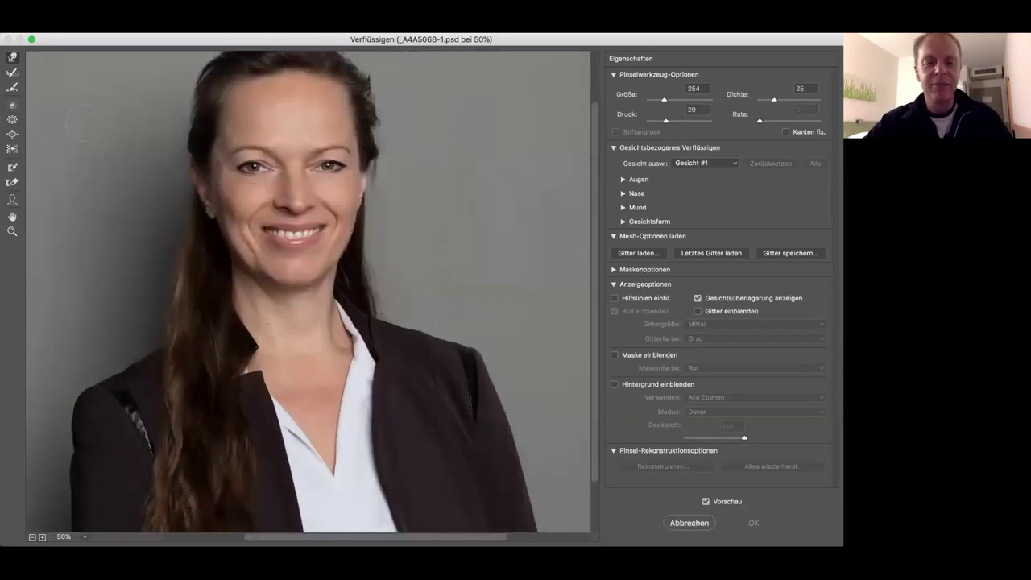
pyautogui.press('super+plus')
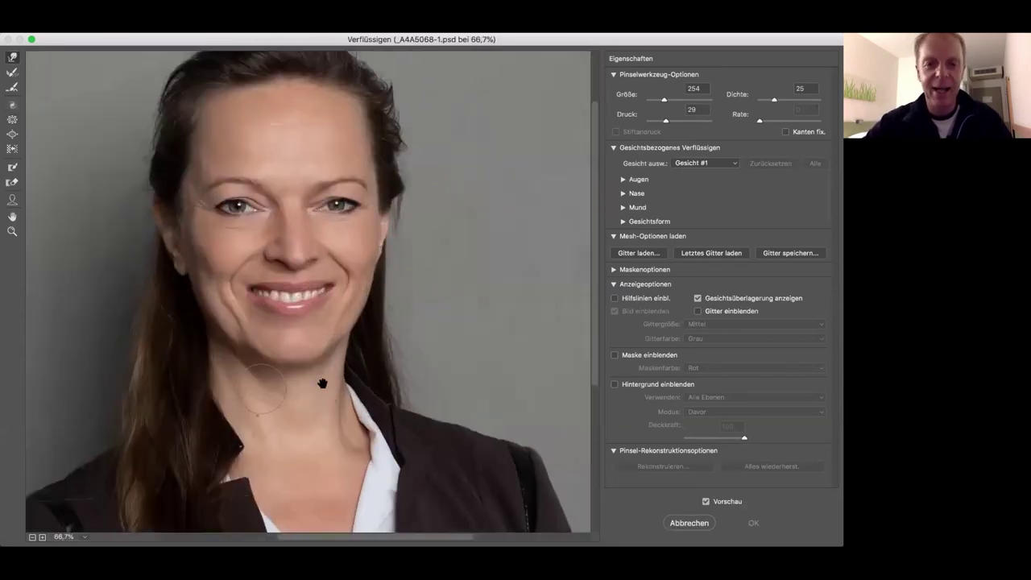
pyautogui.moveTo(385, 507); pyautogui.dragTo(424, 579)
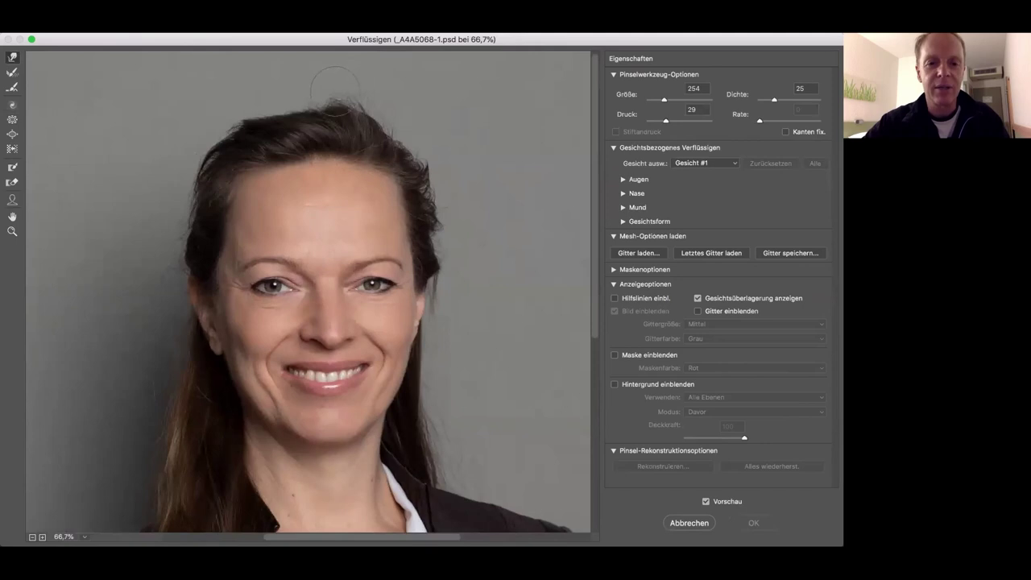
# Step: Push the hair outline at the crown and beside the head inward with the Forward Warp tool at varying brush sizes, and apply Liquify
pyautogui.moveTo(334, 92)
pyautogui.mouseDown()
pyautogui.moveTo(370, 92)
pyautogui.moveTo(368, 104)
pyautogui.moveTo(318, 110)
pyautogui.moveTo(311, 96)
pyautogui.moveTo(291, 111)
pyautogui.moveTo(280, 97)
pyautogui.moveTo(275, 109)
pyautogui.moveTo(297, 104)
pyautogui.moveTo(290, 98)
pyautogui.moveTo(269, 105)
pyautogui.moveTo(314, 100)
pyautogui.mouseUp()
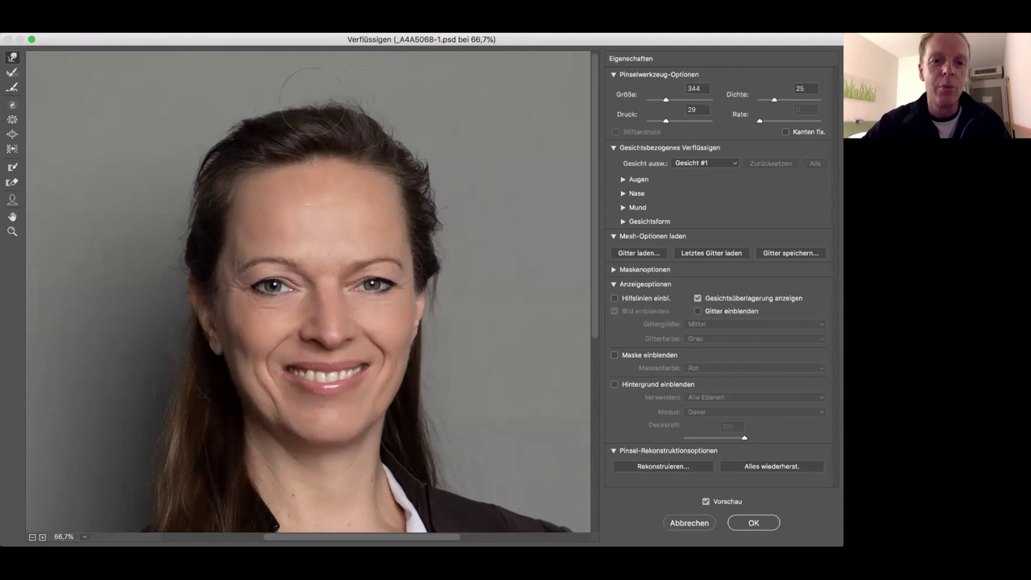
pyautogui.keyDown('alt'); pyautogui.click(387, 127); pyautogui.keyUp('alt')
pyautogui.moveTo(387, 127); pyautogui.dragTo(370, 127)
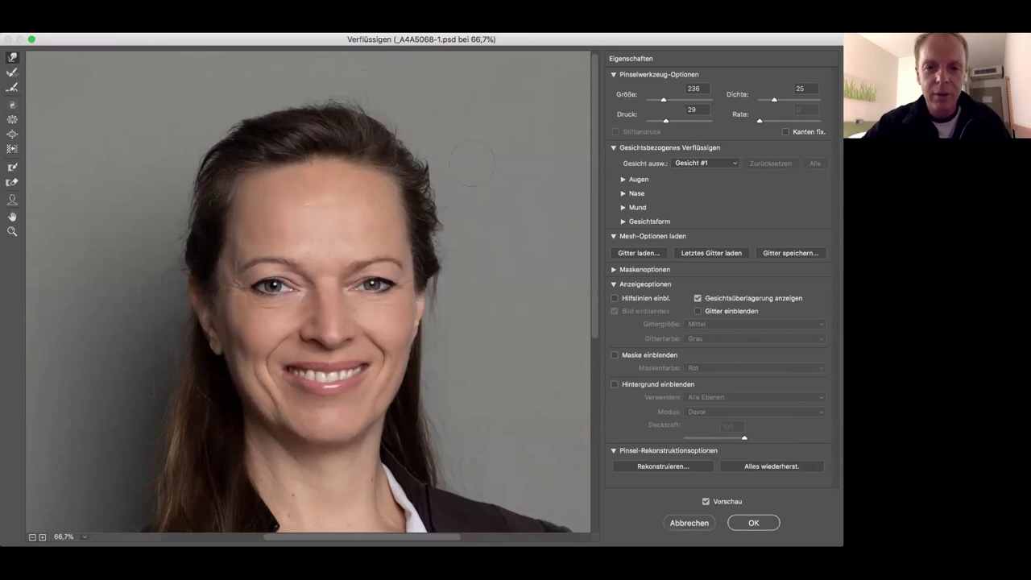
pyautogui.moveTo(470, 165); pyautogui.dragTo(447, 164)
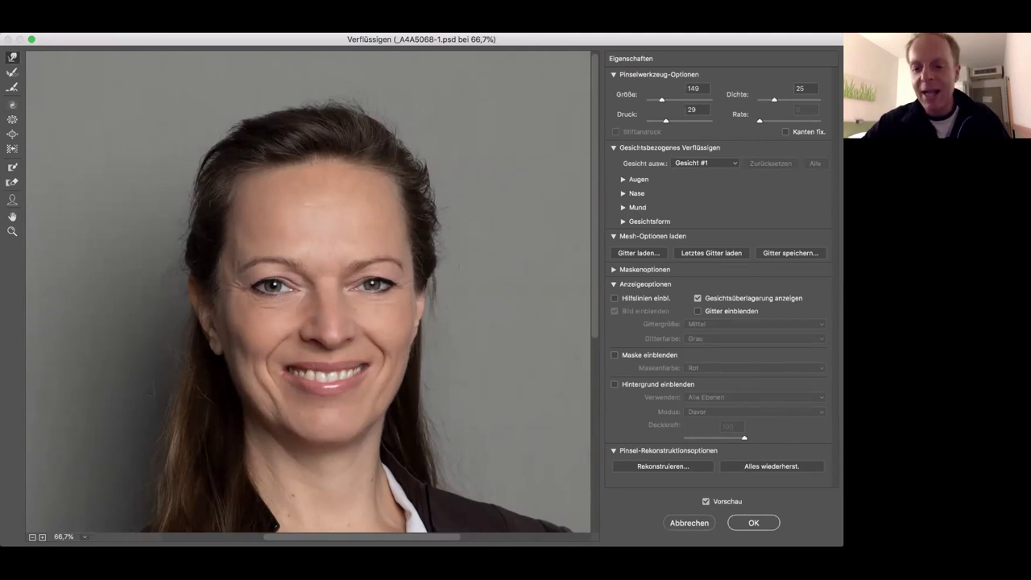
pyautogui.click(754, 523)
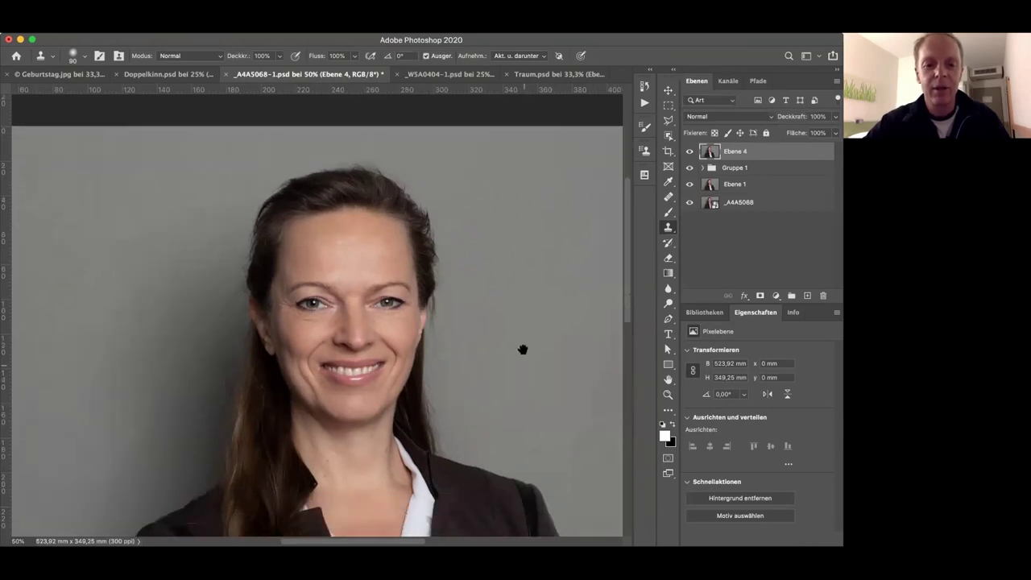
# Step: Compare the portrait with and without the liquified layer Ebene 4, leaving the layer shown
pyautogui.click(689, 152)
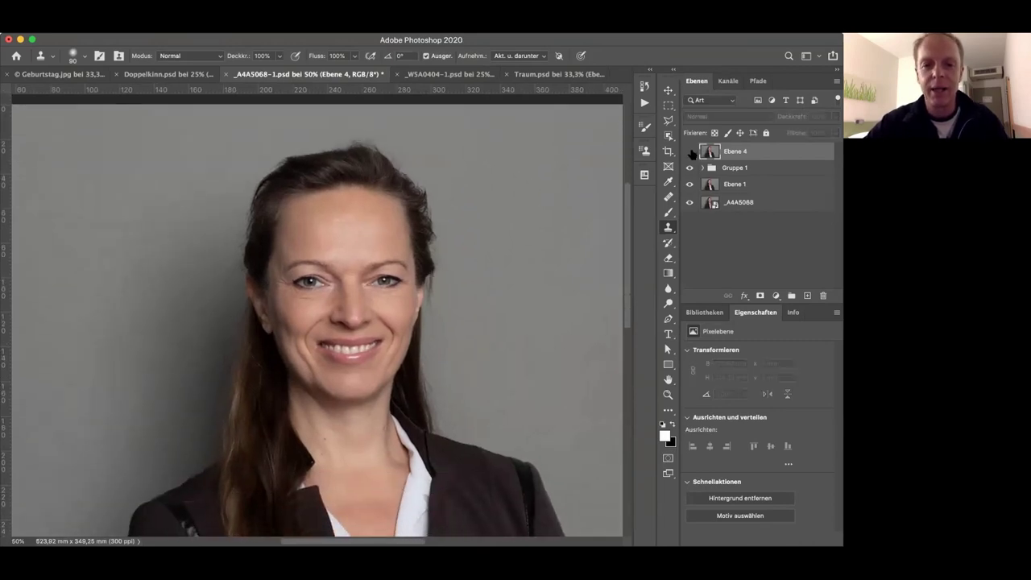
pyautogui.click(690, 151)
pyautogui.click(690, 151)
pyautogui.click(689, 152)
pyautogui.click(690, 151)
pyautogui.click(690, 151)
pyautogui.click(689, 152)
pyautogui.click(689, 151)
pyautogui.click(690, 151)
pyautogui.click(690, 151)
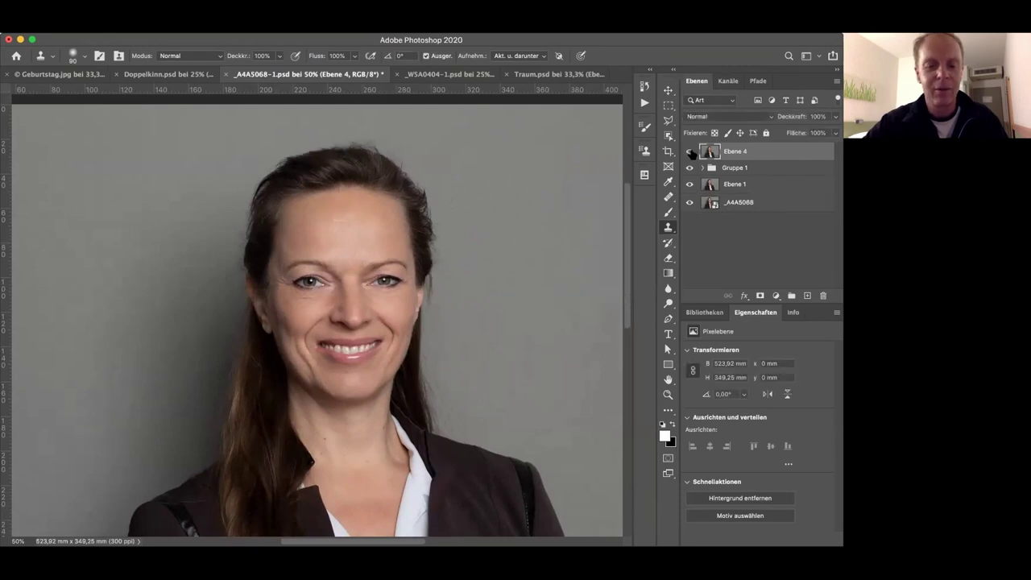
# Step: Switch to the document _W5A0404-1.psd and examine the curly-haired woman's face at 50% zoom
pyautogui.click(447, 74)
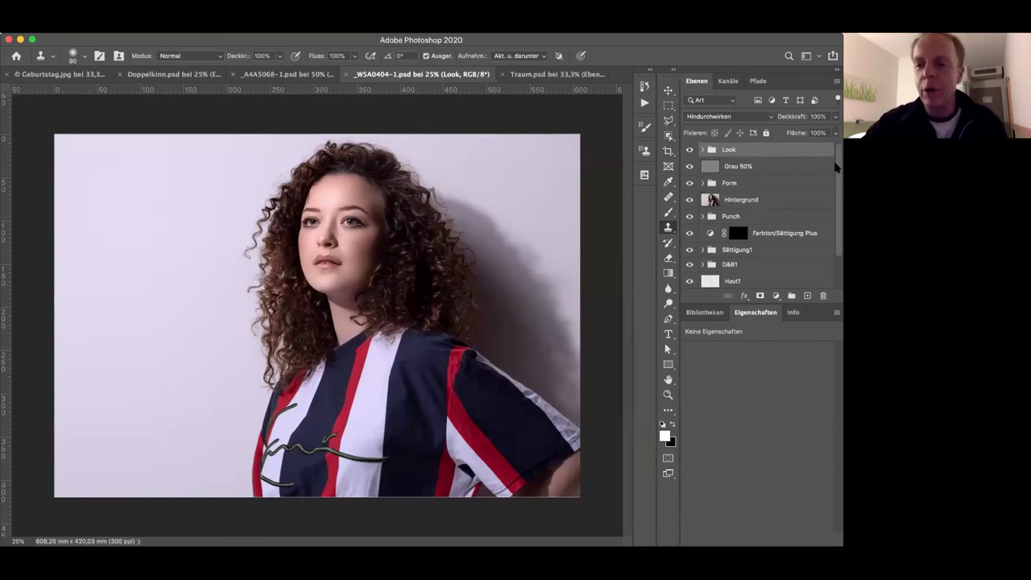
pyautogui.moveTo(835, 161); pyautogui.dragTo(835, 284)
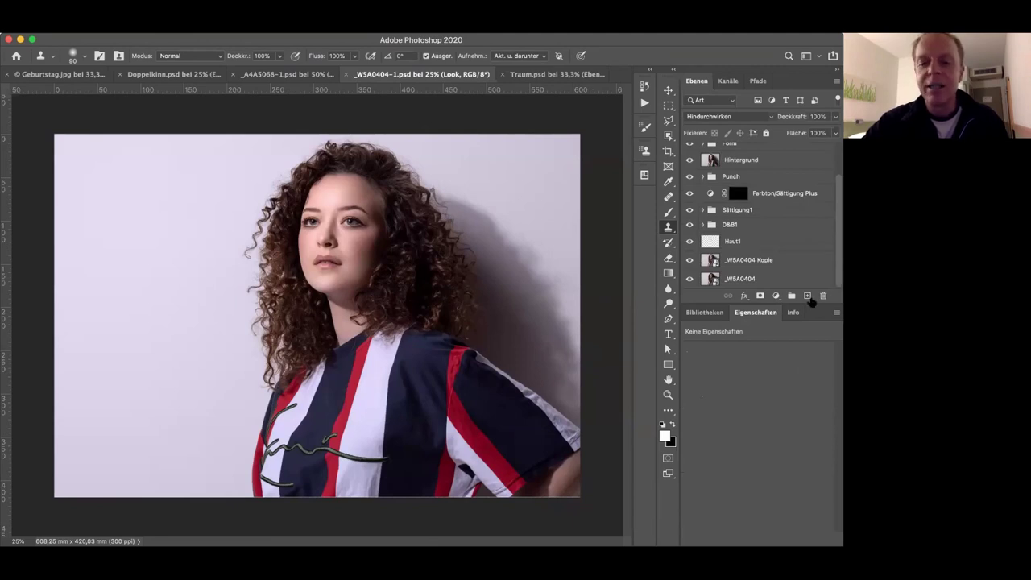
pyautogui.click(668, 380)
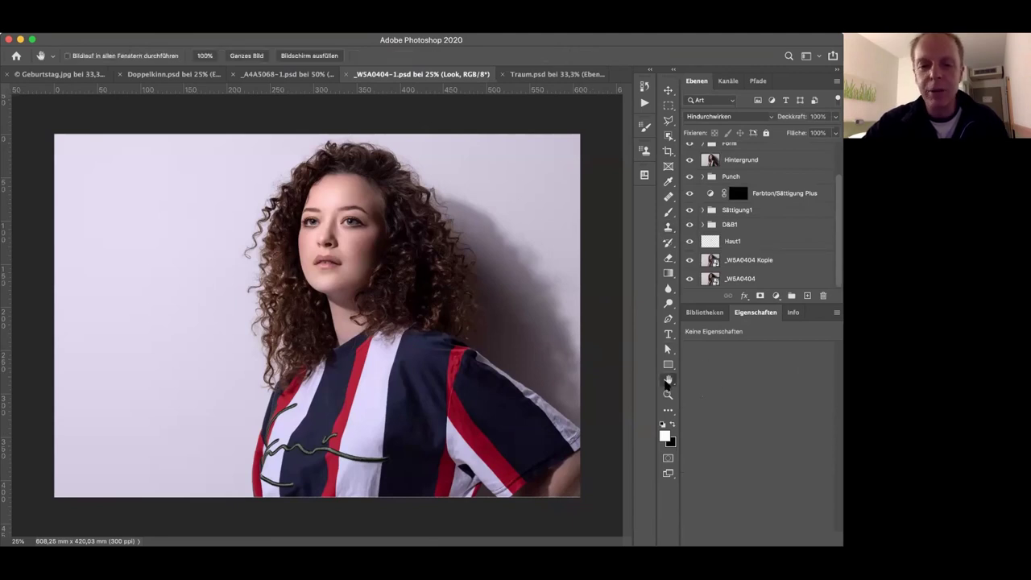
pyautogui.doubleClick(668, 380)
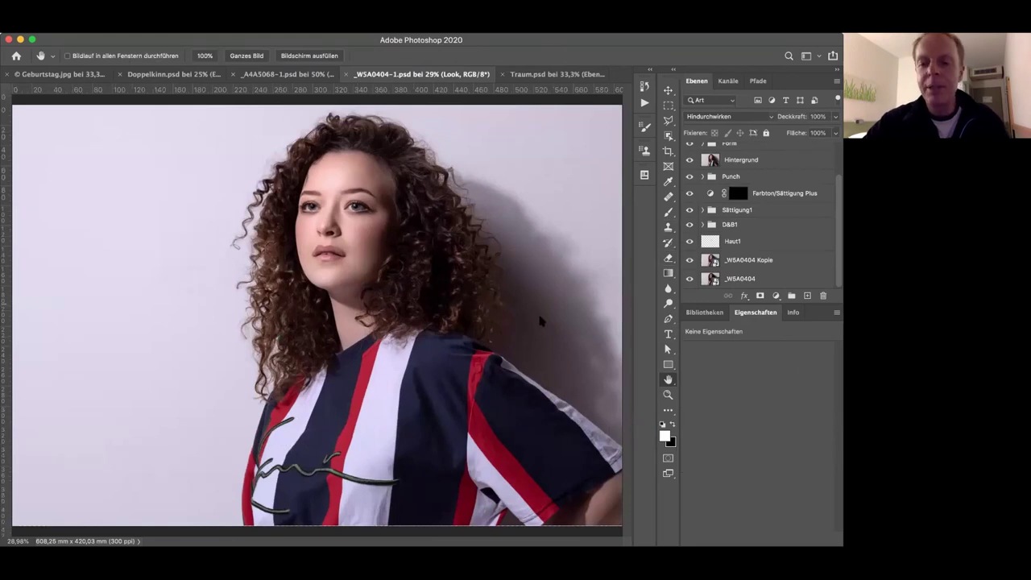
pyautogui.click(668, 395)
pyautogui.scroll(1, 421, 263)
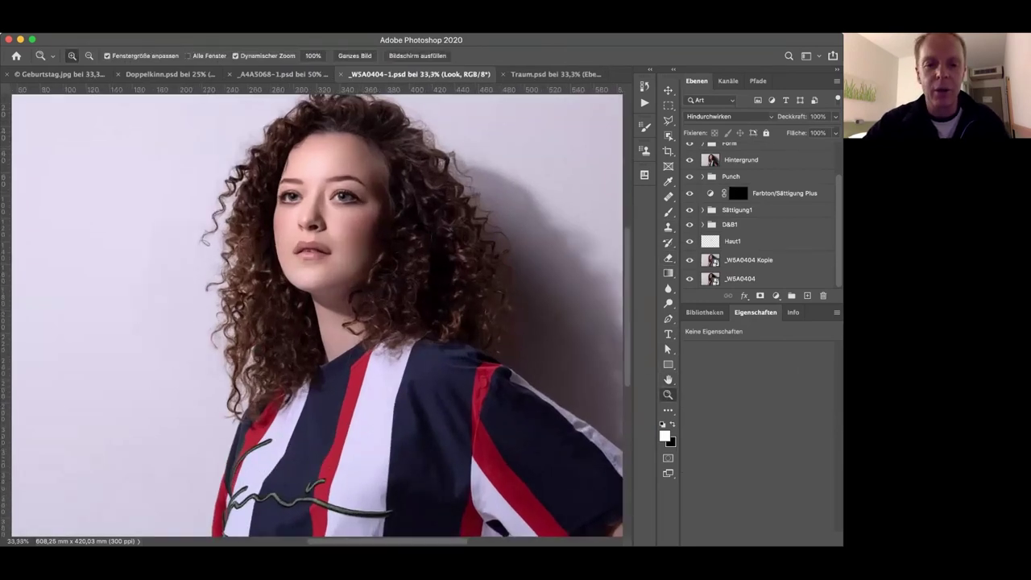
pyautogui.scroll(-2, 417, 319)
pyautogui.scroll(1, 560, 295)
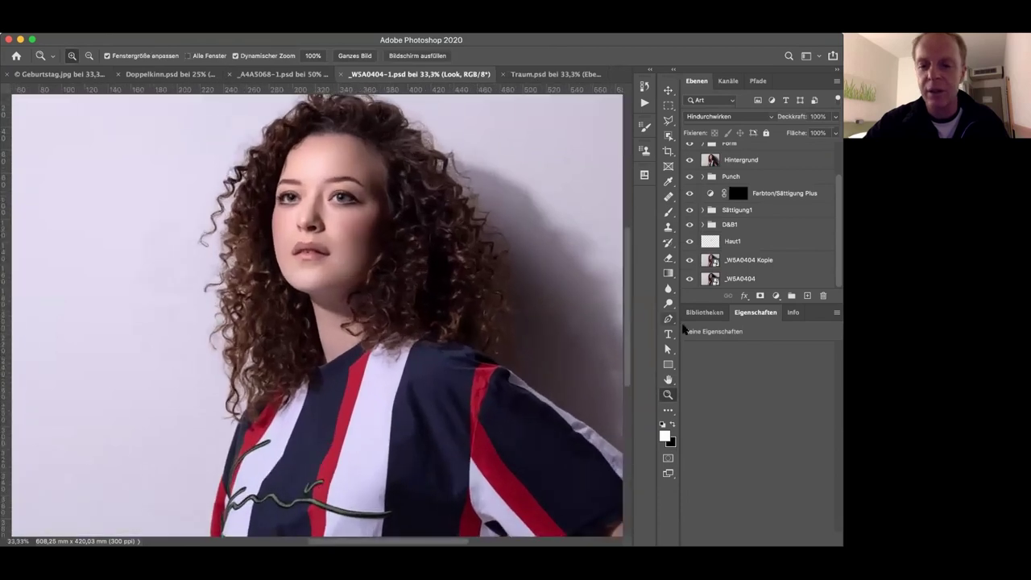
pyautogui.click(336, 208)
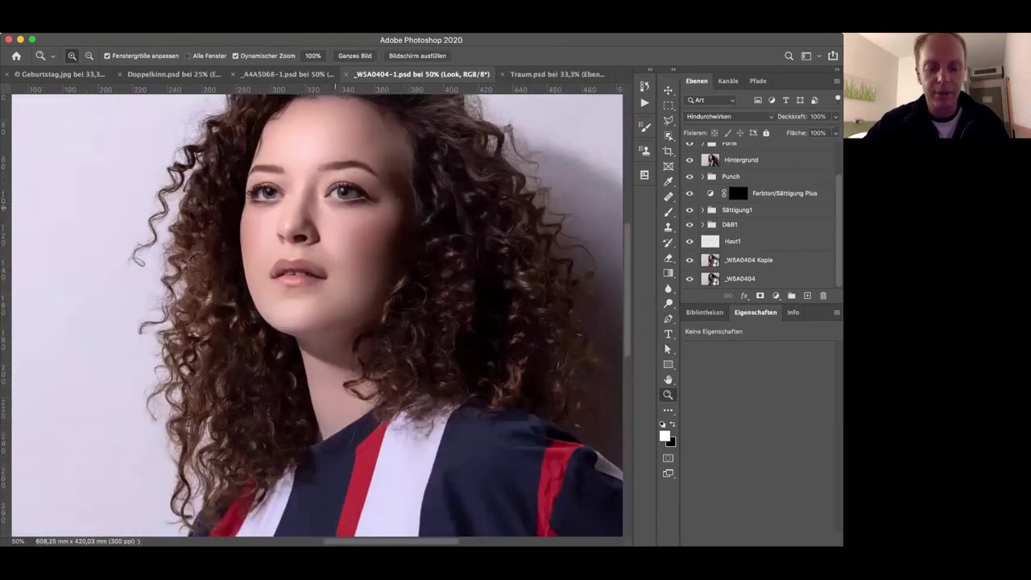
pyautogui.click(336, 208)
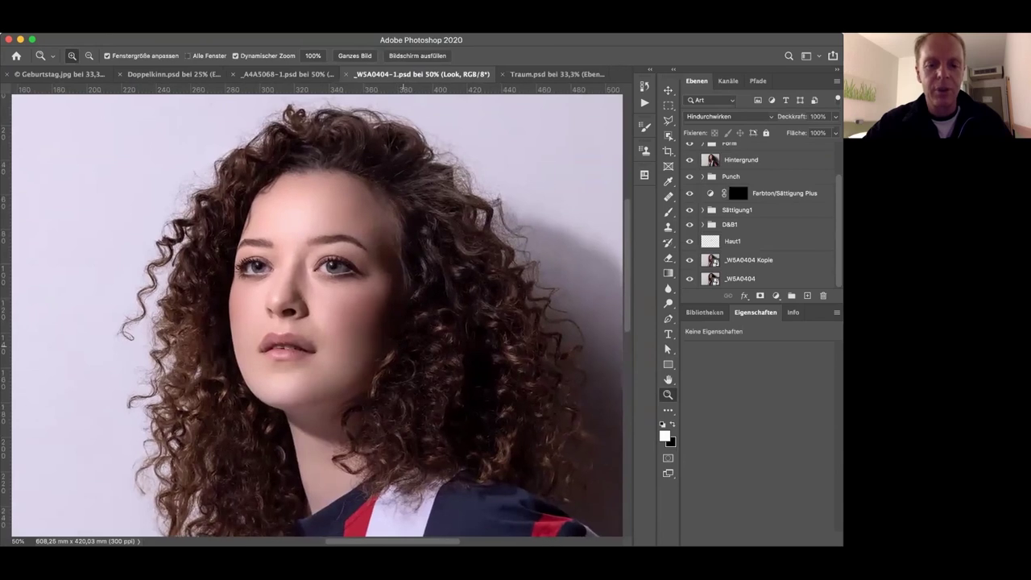
# Step: Show only the original layer _W5A0404 and compare it with the _W5A0404 Kopie layer switched on
pyautogui.keyDown('alt'); pyautogui.click(689, 278); pyautogui.keyUp('alt')
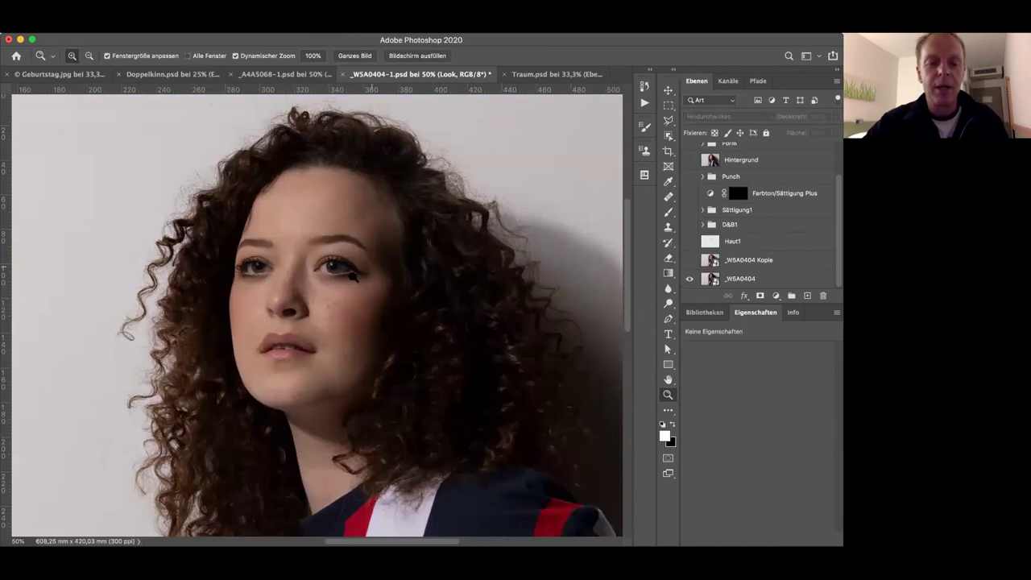
pyautogui.click(689, 261)
pyautogui.click(689, 260)
pyautogui.click(689, 260)
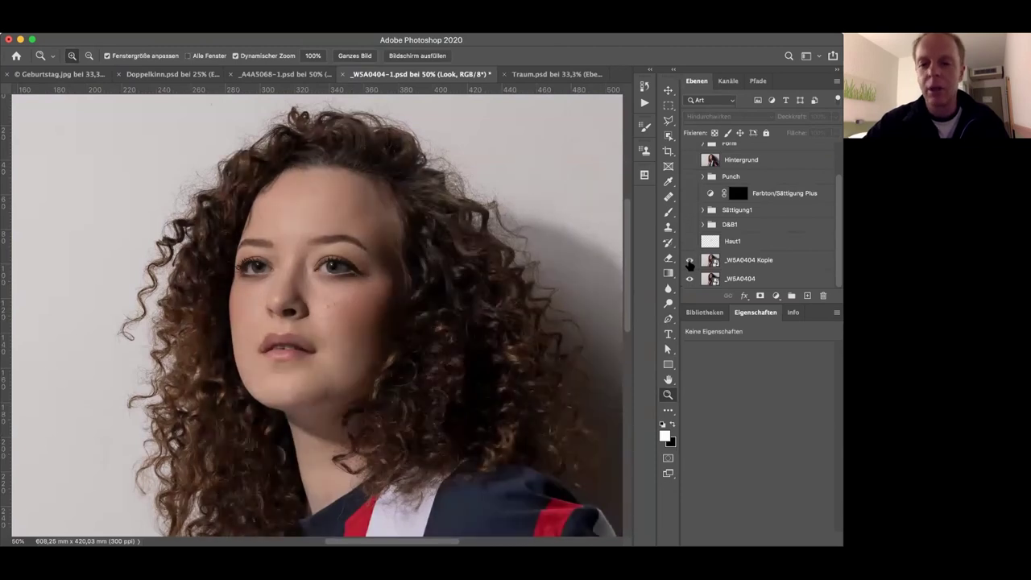
# Step: Compare the skin with and without the Haut1 retouching layer, leaving the layer shown
pyautogui.click(689, 242)
pyautogui.click(689, 242)
pyautogui.click(688, 242)
pyautogui.click(689, 242)
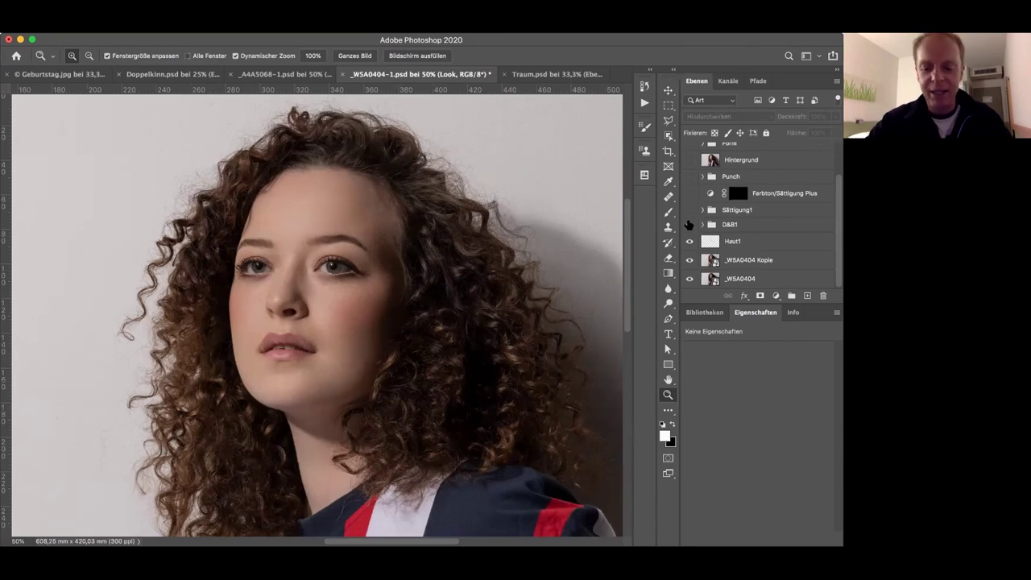
# Step: Examine the cheek and nose skin at 200% zoom with and without the D&B1 group, leaving the group shown
pyautogui.press('super+plus')
pyautogui.press('super+plus')
pyautogui.press('super+plus')
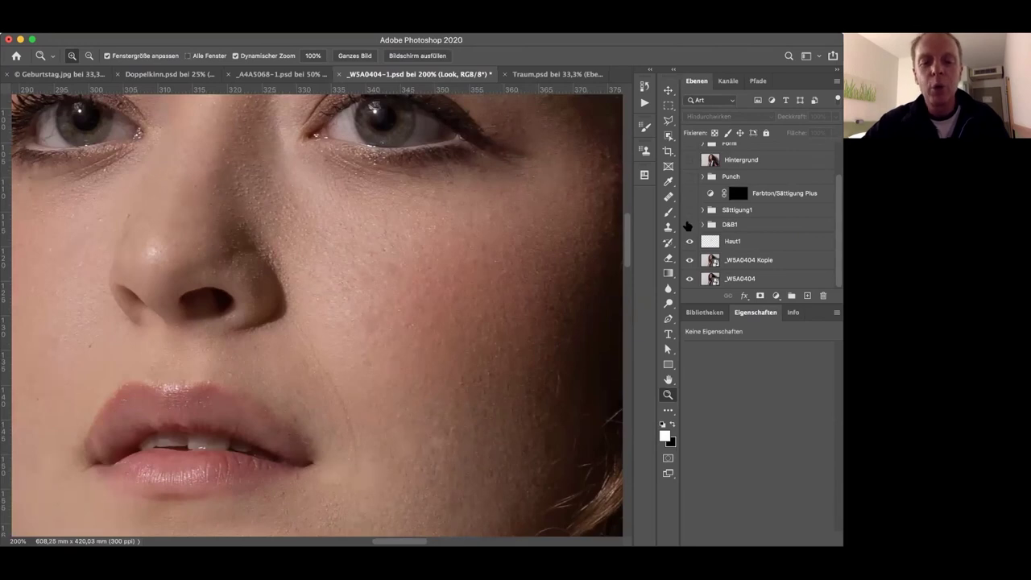
pyautogui.click(689, 224)
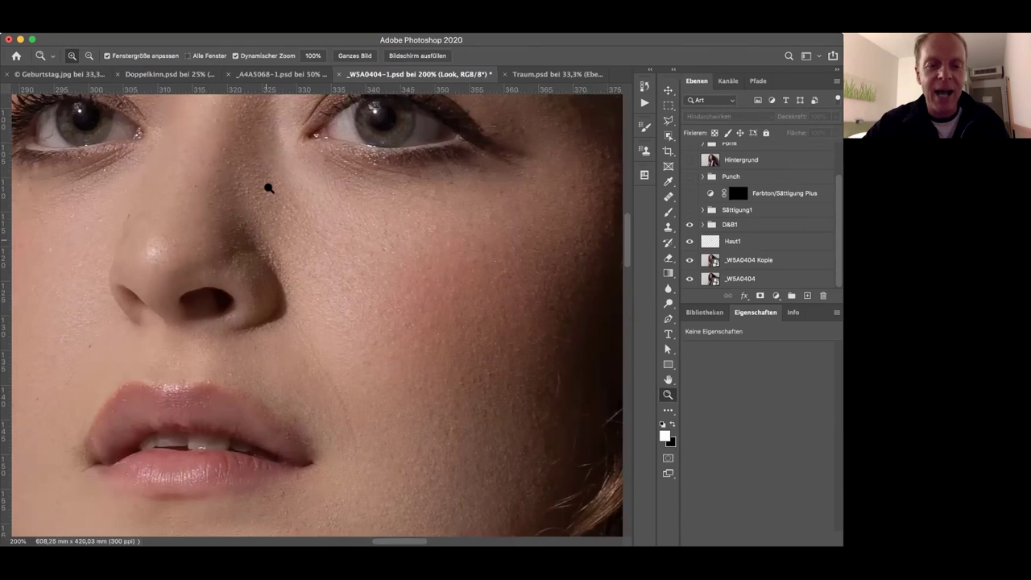
pyautogui.click(689, 225)
pyautogui.click(689, 225)
pyautogui.click(689, 225)
pyautogui.click(689, 226)
pyautogui.click(689, 226)
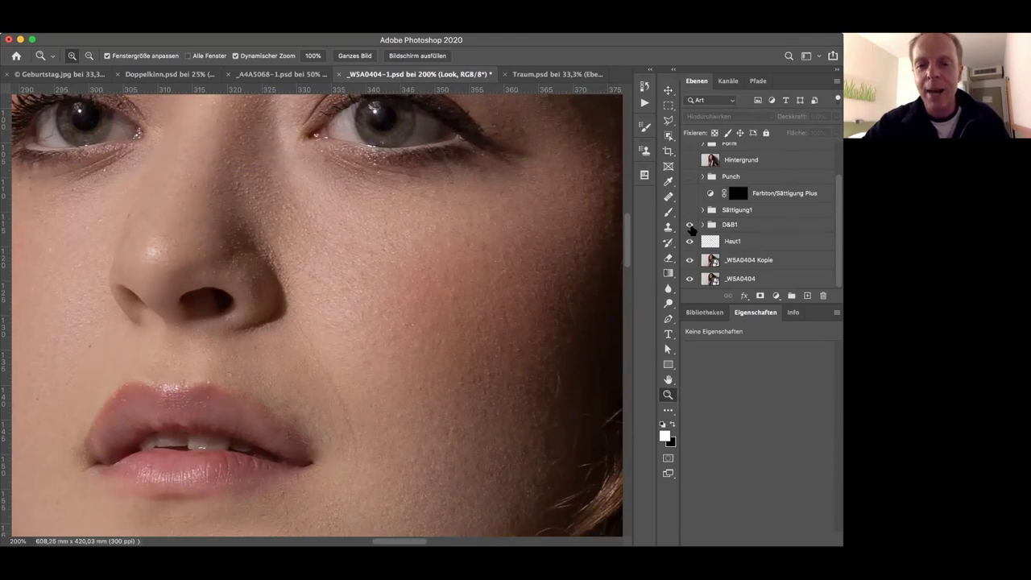
# Step: Show the Sättigung1 group and the Farbton/Sättigung Plus layer with the whole head in view at 50% zoom
pyautogui.press('super+minus')
pyautogui.press('super+minus')
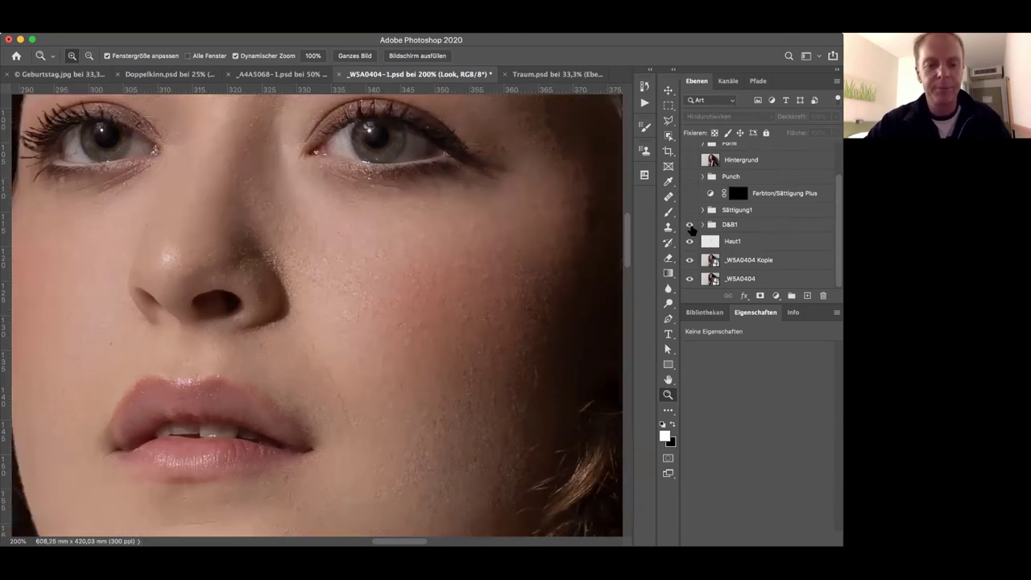
pyautogui.press('super+minus')
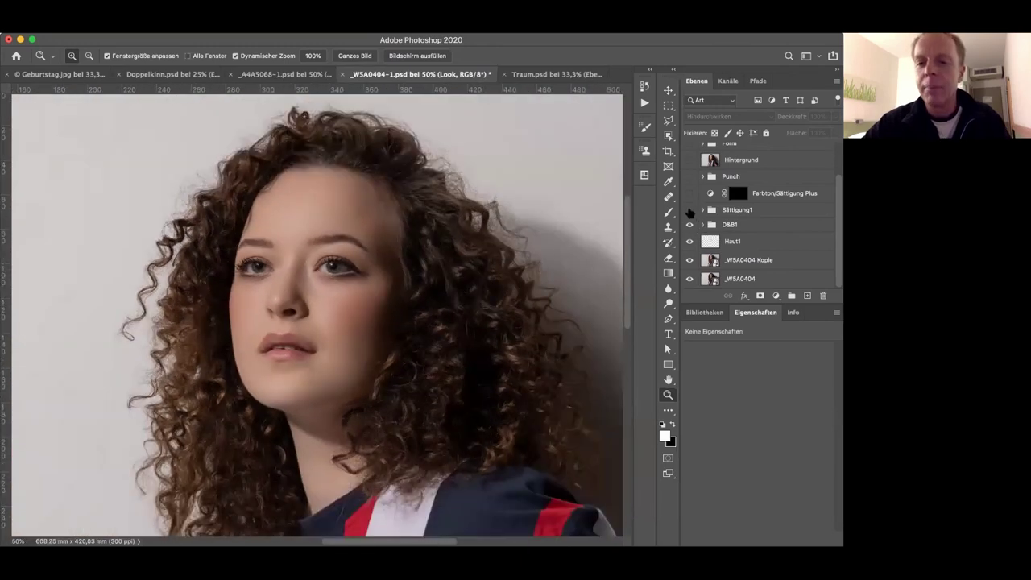
pyautogui.click(689, 210)
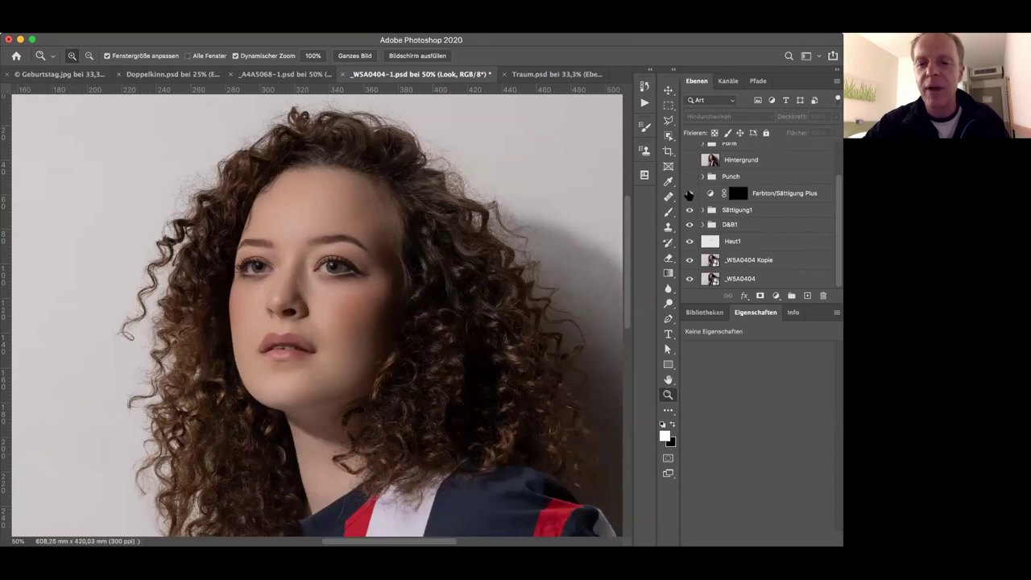
pyautogui.click(689, 194)
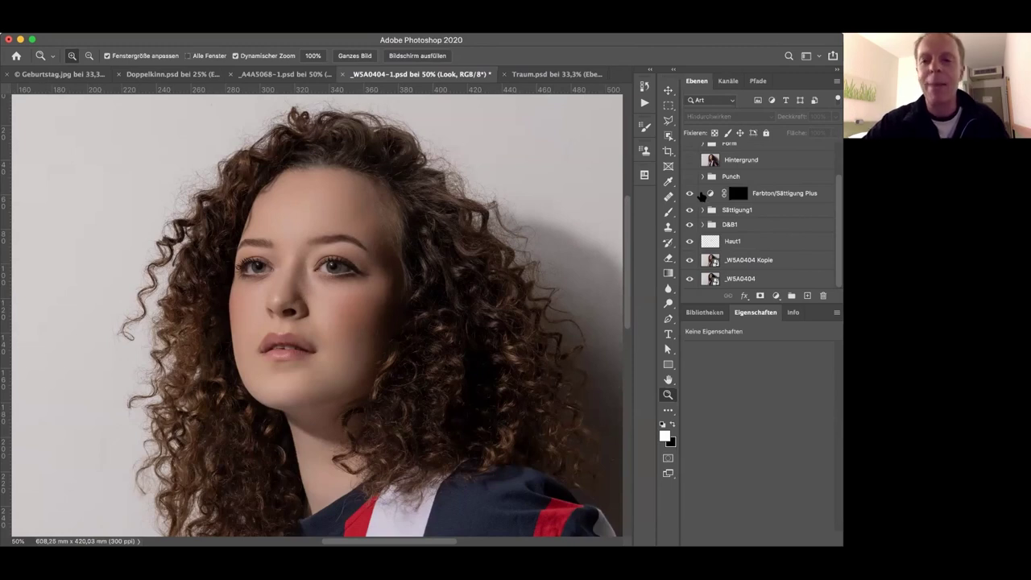
# Step: Compare the portrait with and without the Punch group, and show both the group and the Hintergrund layer
pyautogui.click(689, 176)
pyautogui.click(689, 176)
pyautogui.click(689, 177)
pyautogui.click(689, 176)
pyautogui.click(689, 177)
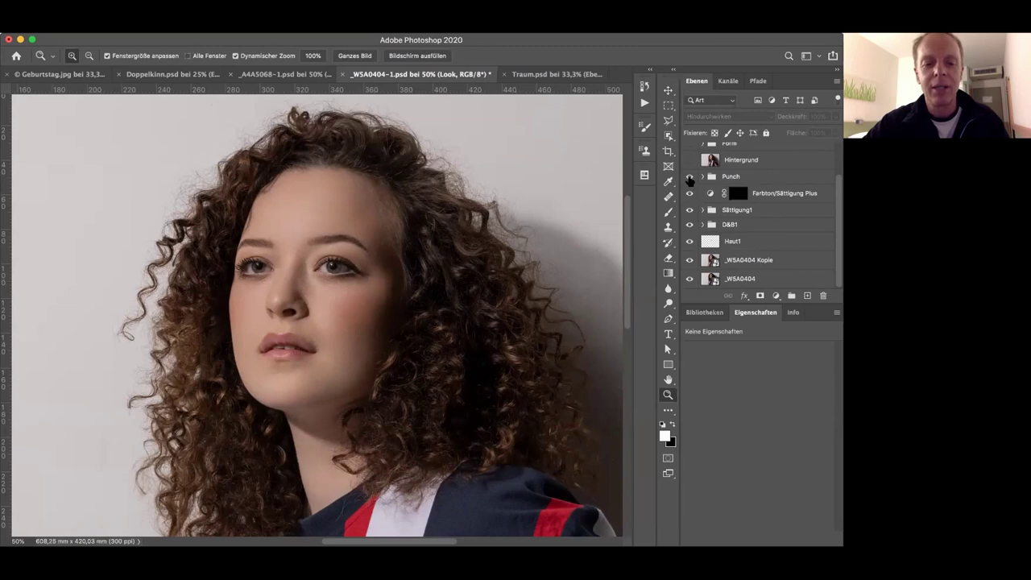
pyautogui.click(689, 176)
pyautogui.click(689, 177)
pyautogui.click(689, 176)
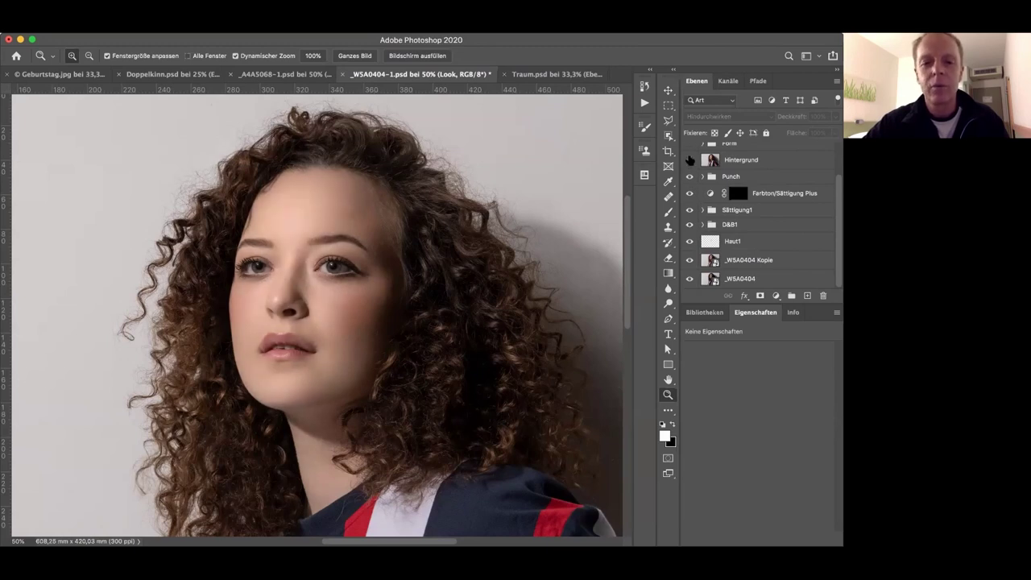
pyautogui.click(690, 161)
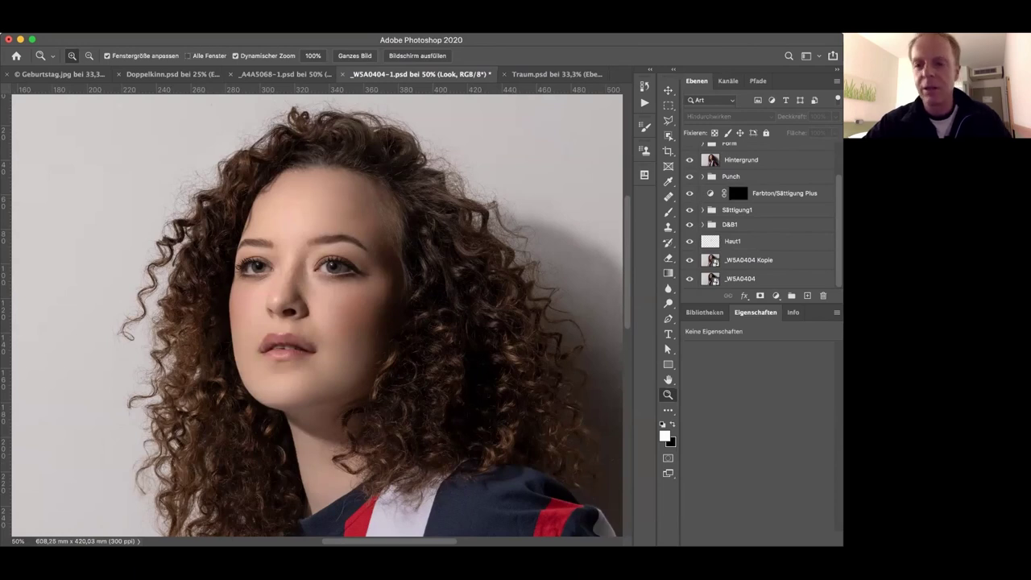
# Step: Compare the head shape with and without the Form group, and show both the group and the Grau 50% layer
pyautogui.scroll(2, 735, 249)
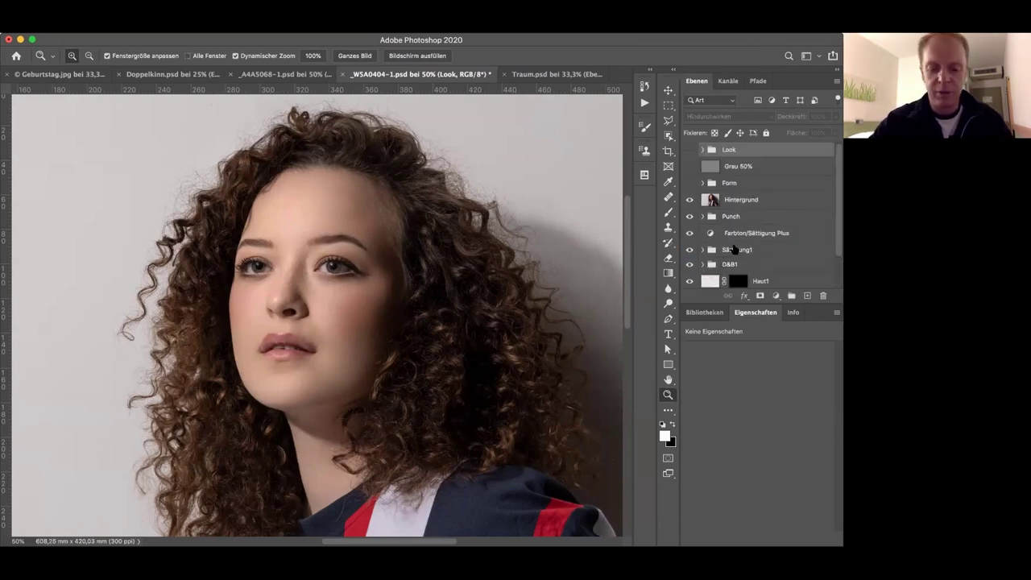
pyautogui.click(692, 184)
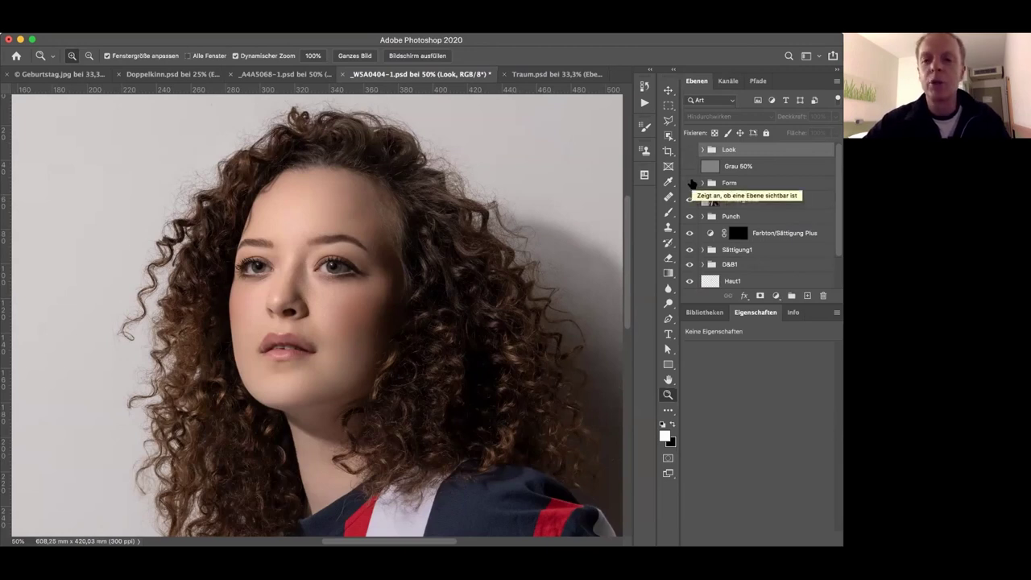
pyautogui.click(692, 184)
pyautogui.click(691, 183)
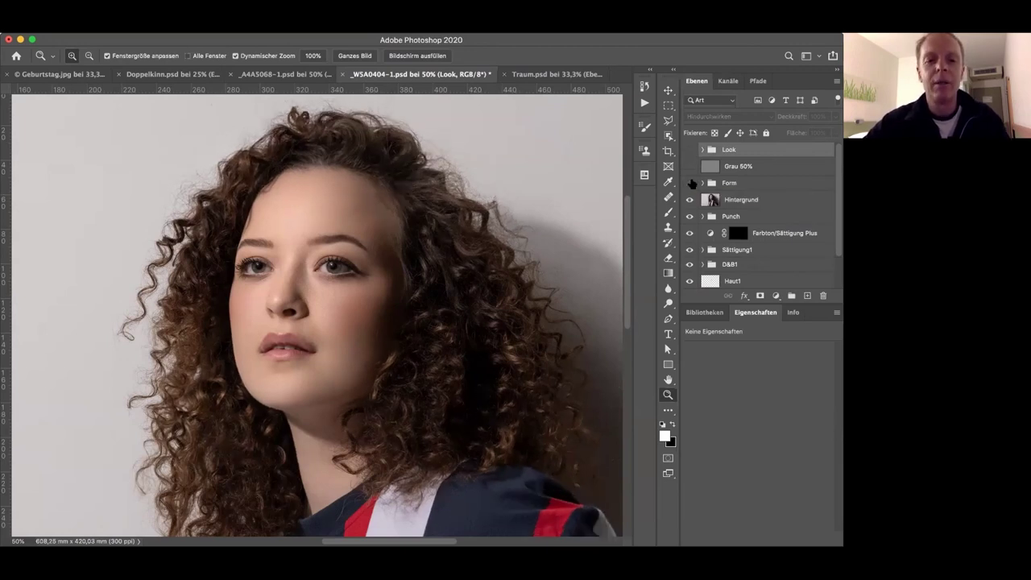
pyautogui.click(691, 184)
pyautogui.click(691, 183)
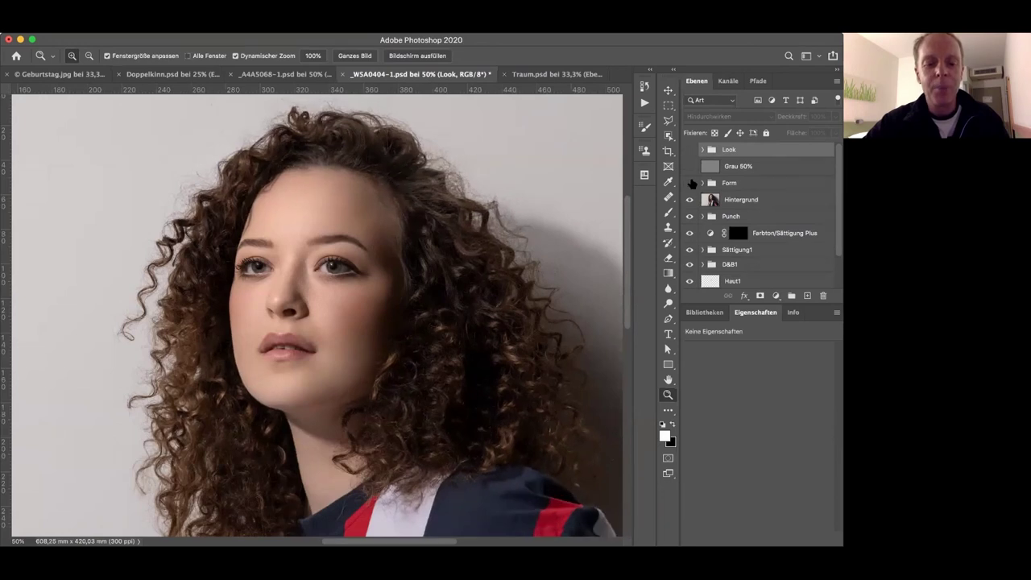
pyautogui.click(691, 183)
pyautogui.click(691, 184)
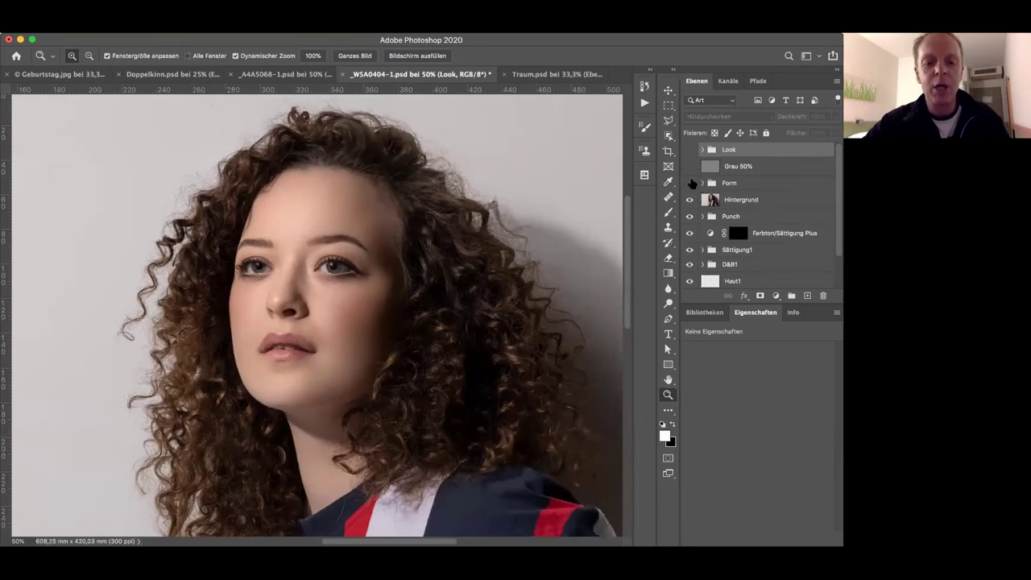
pyautogui.click(691, 184)
pyautogui.click(691, 184)
pyautogui.click(691, 183)
pyautogui.click(691, 184)
pyautogui.click(691, 184)
pyautogui.click(691, 183)
pyautogui.click(692, 184)
pyautogui.click(691, 184)
pyautogui.click(692, 184)
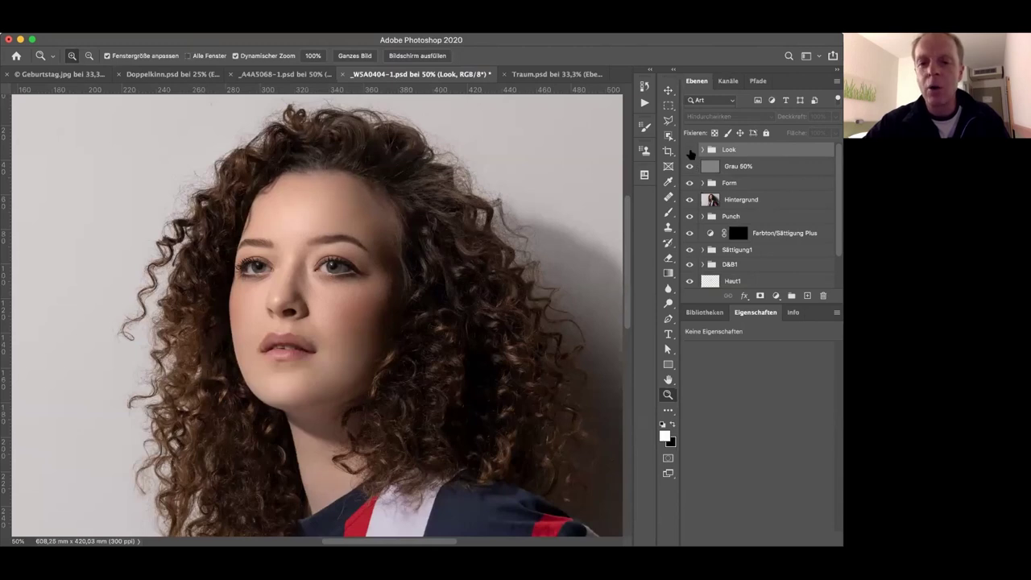
# Step: Compare the whole picture at 25% zoom with and without the Look group, leaving the group shown
pyautogui.click(690, 151)
pyautogui.press('super+minus')
pyautogui.press('super+minus')
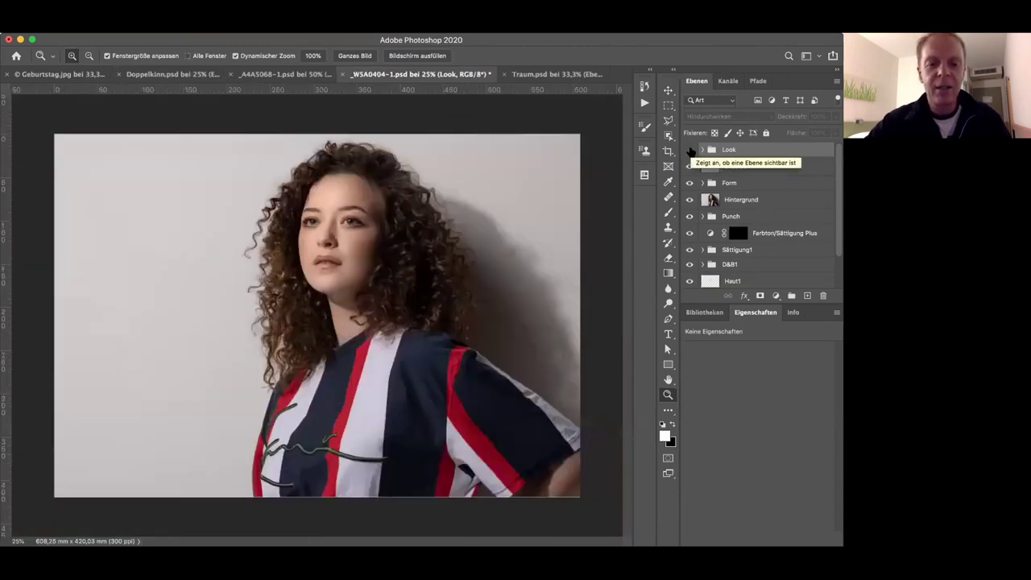
pyautogui.click(690, 150)
pyautogui.click(690, 151)
pyautogui.click(691, 151)
pyautogui.click(690, 151)
pyautogui.click(691, 151)
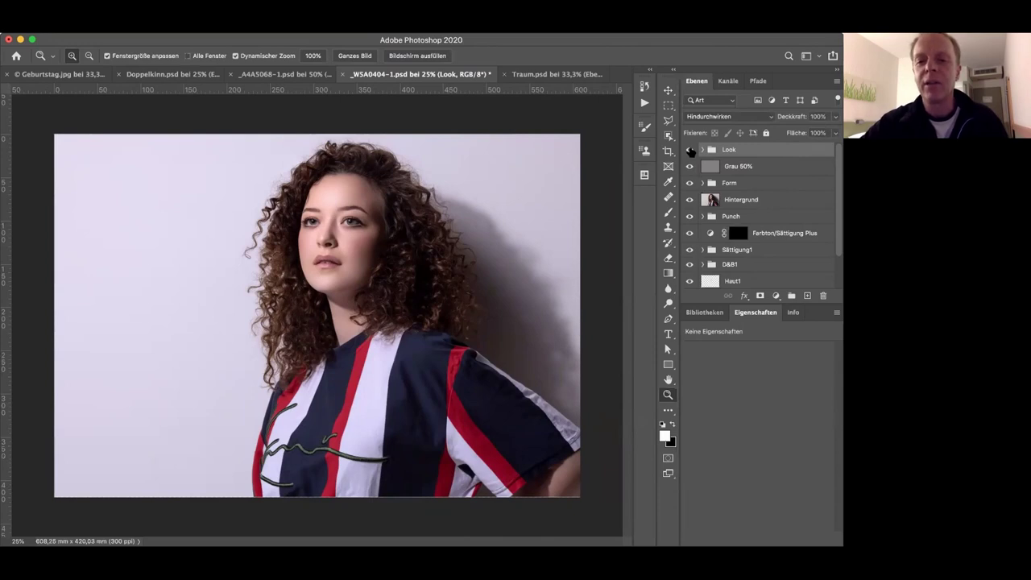
# Step: Hide the Look group and the Grau 50% layer, and compare the portrait repeatedly with and without the Form group, leaving Form shown
pyautogui.click(690, 151)
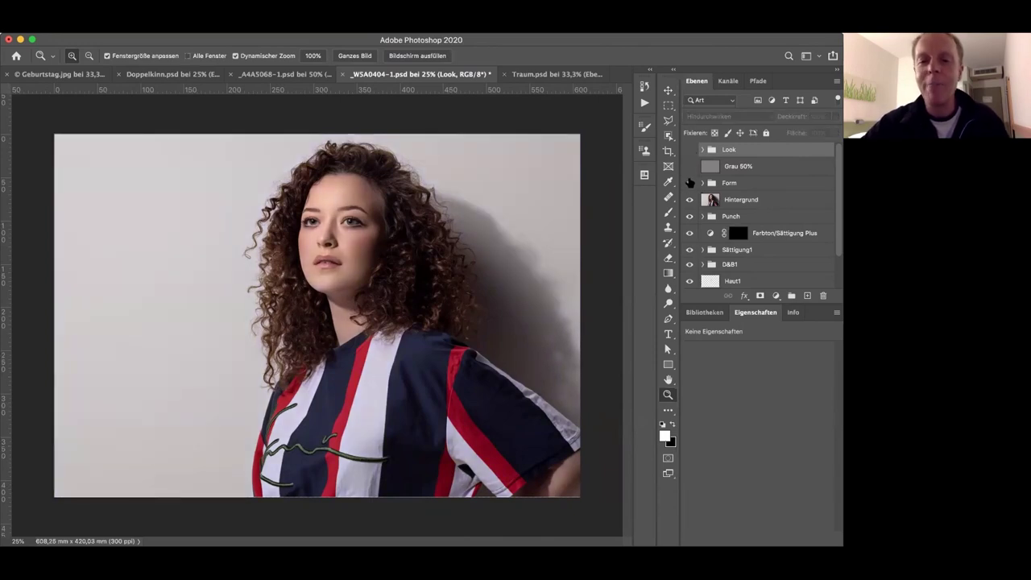
pyautogui.click(690, 184)
pyautogui.click(689, 183)
pyautogui.click(690, 184)
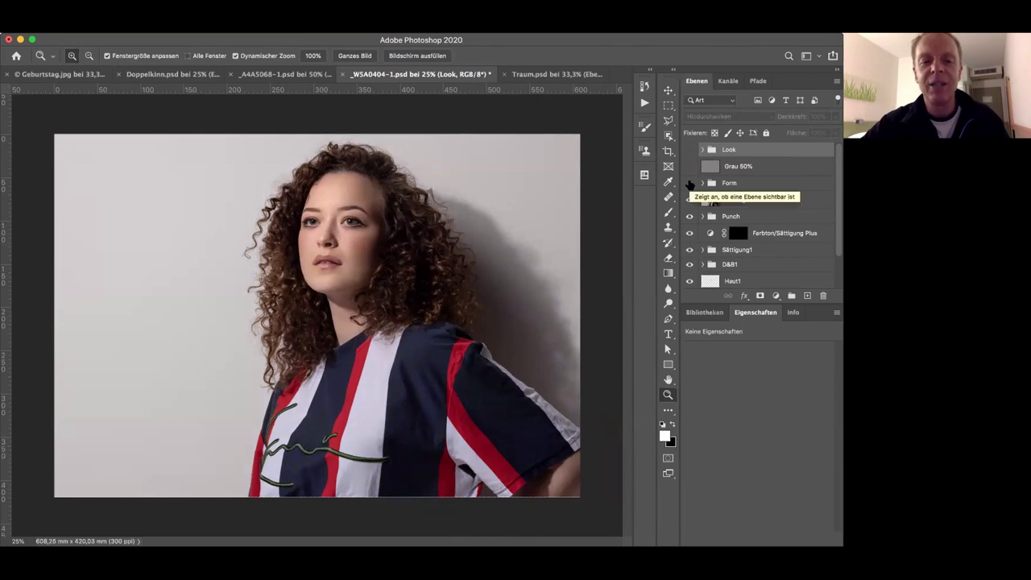
pyautogui.click(690, 184)
pyautogui.click(690, 184)
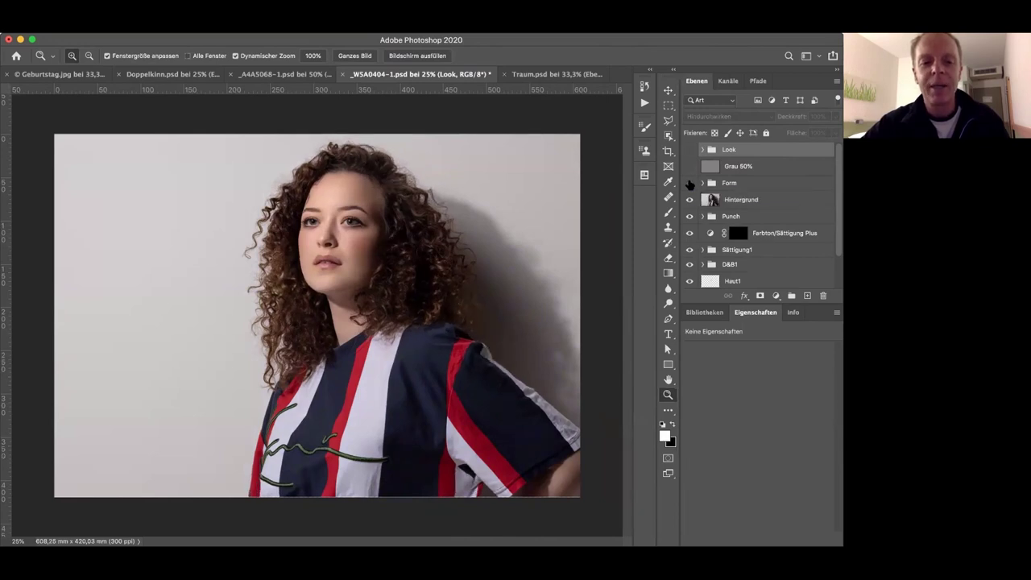
pyautogui.click(690, 184)
pyautogui.click(690, 183)
pyautogui.click(690, 183)
pyautogui.click(689, 184)
pyautogui.click(690, 184)
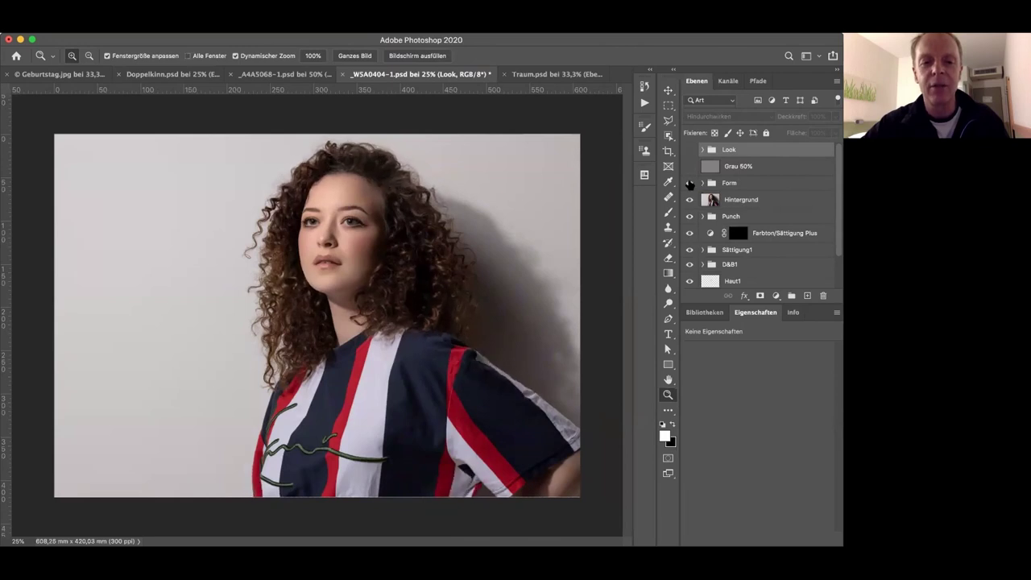
pyautogui.click(690, 184)
pyautogui.click(690, 184)
pyautogui.click(689, 184)
pyautogui.click(689, 184)
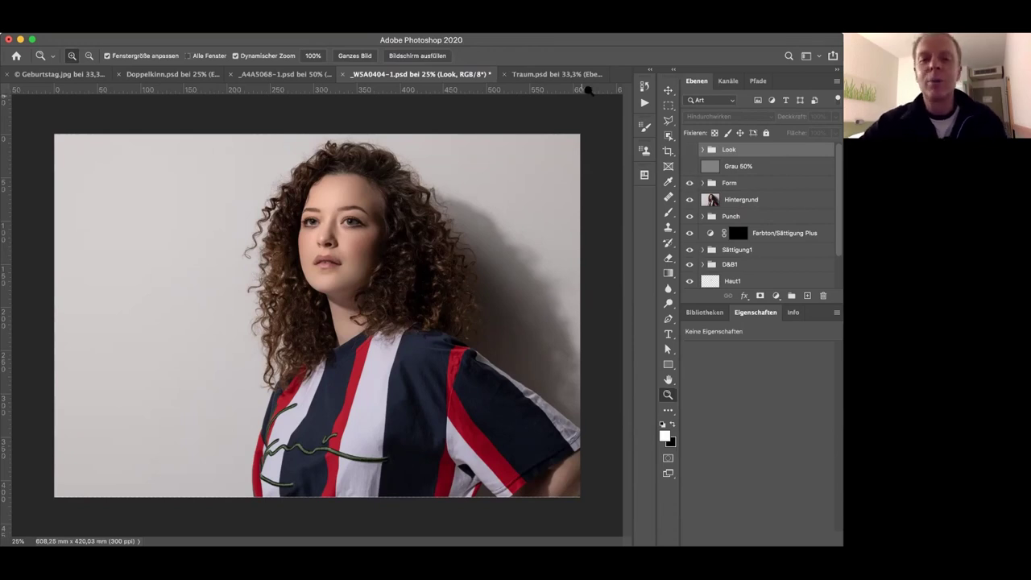
# Step: Switch to Traum.psd and compare the Original layer alone with the complete retouch several times, leaving all layers shown
pyautogui.click(552, 74)
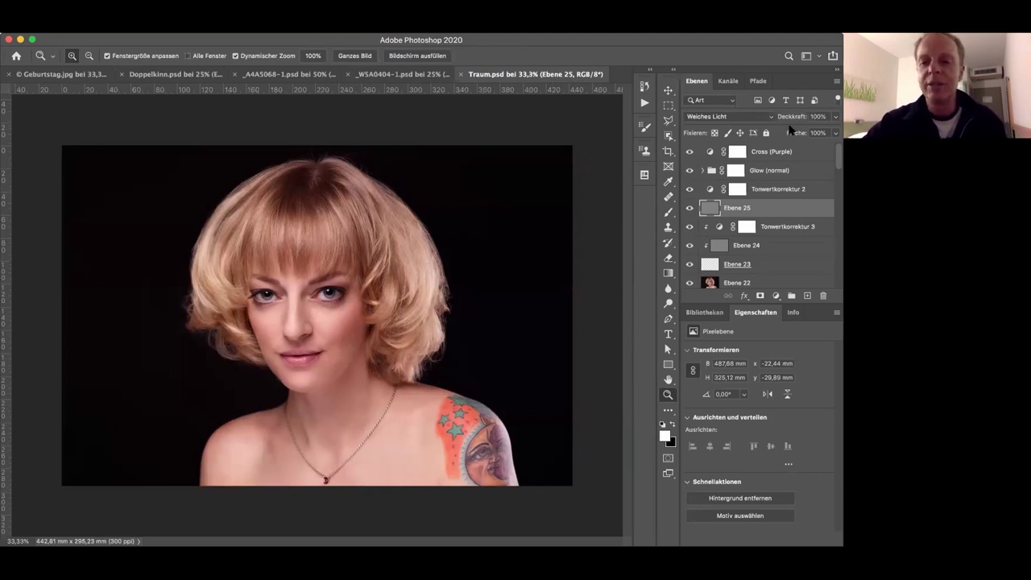
pyautogui.moveTo(835, 160); pyautogui.dragTo(835, 281)
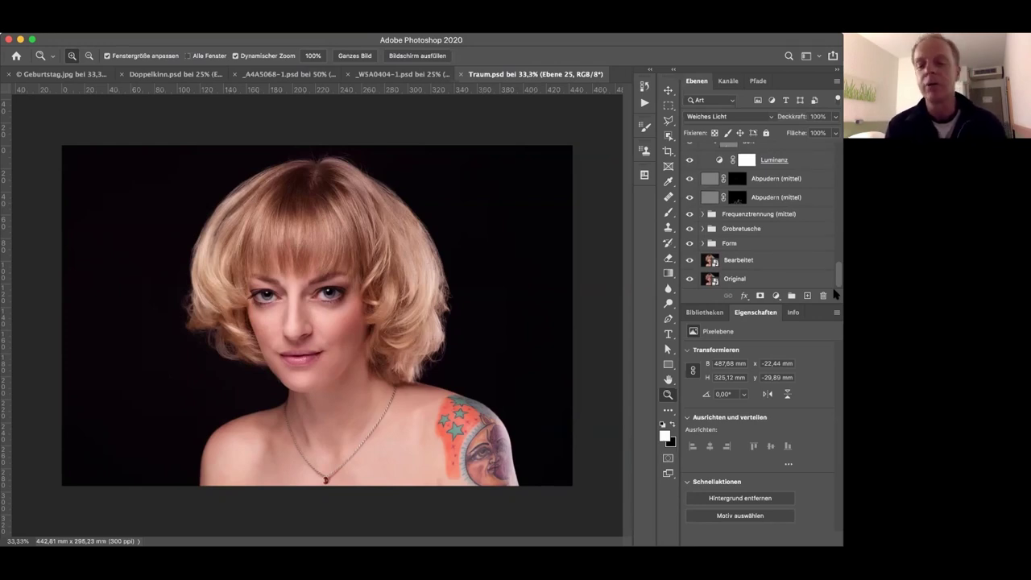
pyautogui.keyDown('alt'); pyautogui.click(690, 279); pyautogui.keyUp('alt')
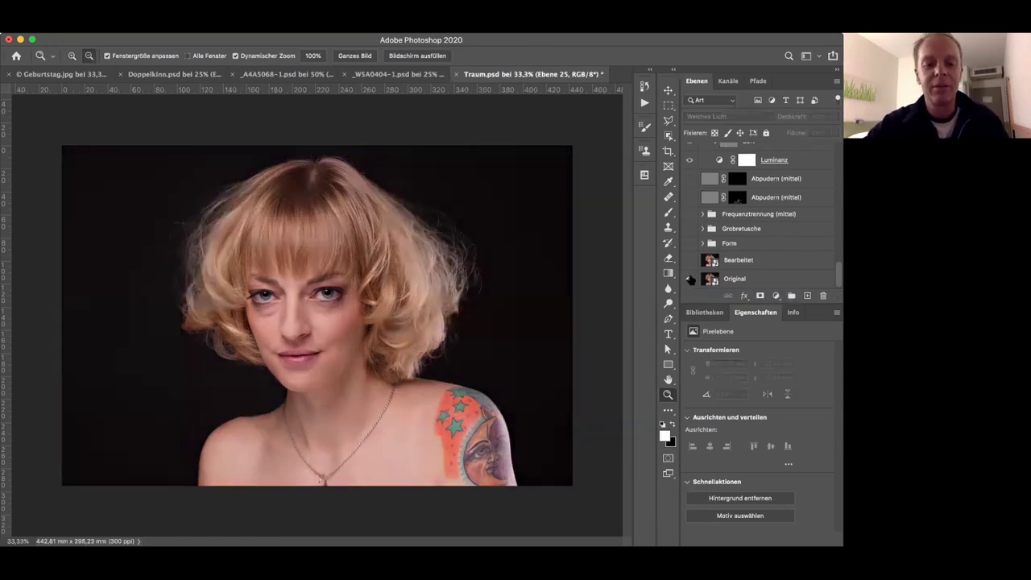
pyautogui.keyDown('alt'); pyautogui.click(690, 279); pyautogui.keyUp('alt')
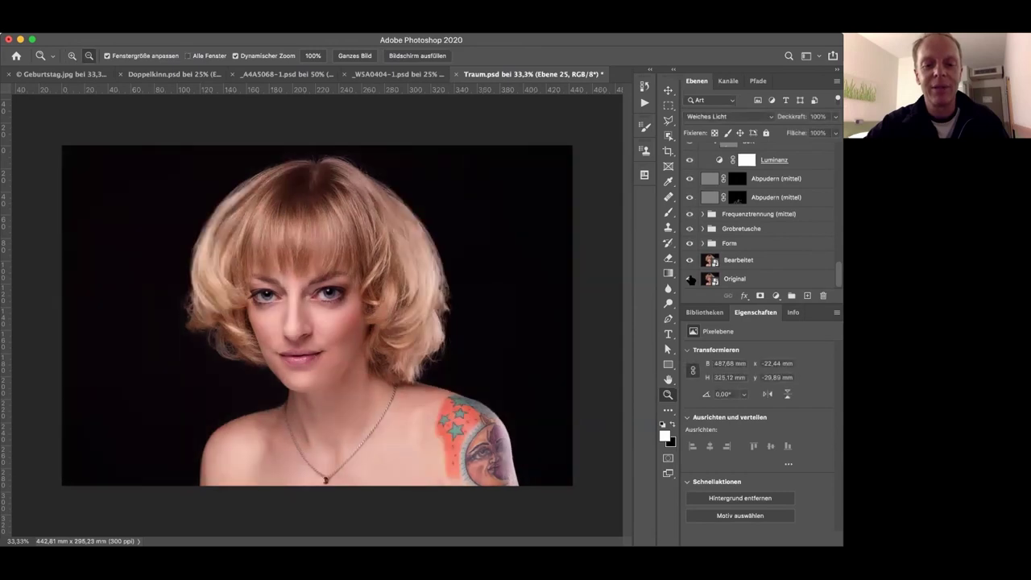
pyautogui.keyDown('alt'); pyautogui.click(690, 279); pyautogui.keyUp('alt')
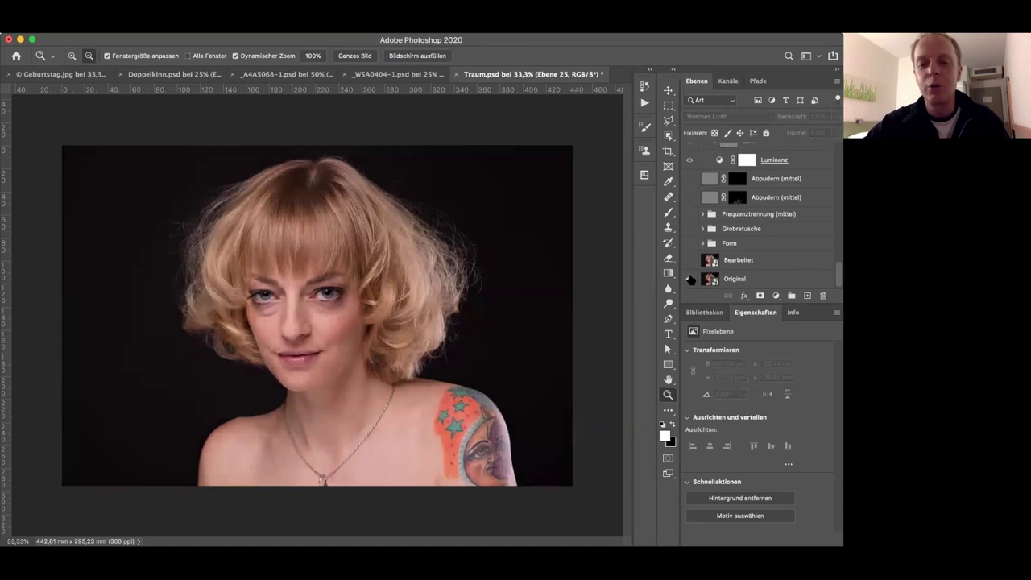
pyautogui.keyDown('alt'); pyautogui.click(690, 279); pyautogui.keyUp('alt')
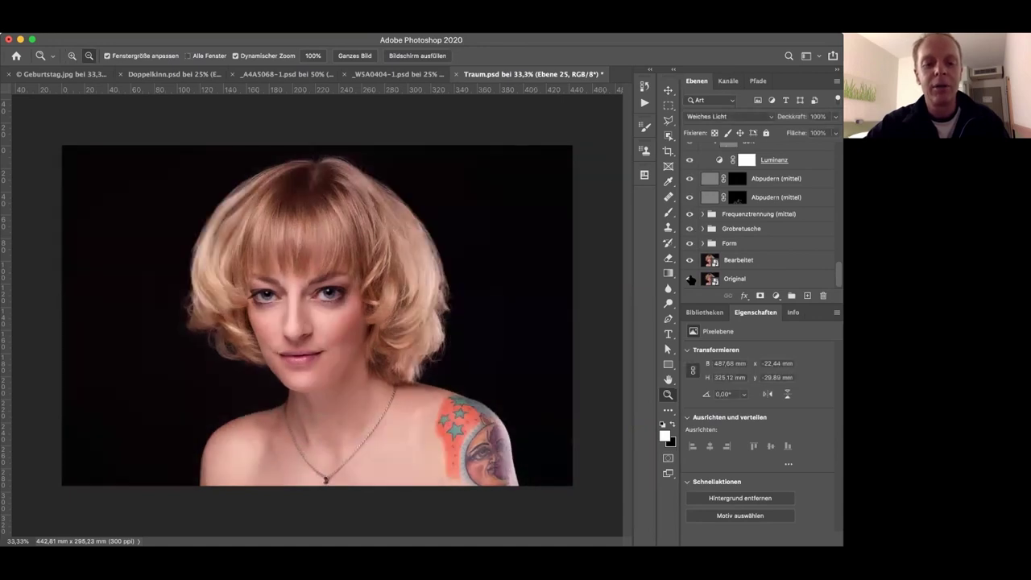
pyautogui.keyDown('alt'); pyautogui.click(689, 279); pyautogui.keyUp('alt')
pyautogui.keyDown('alt'); pyautogui.click(689, 279); pyautogui.keyUp('alt')
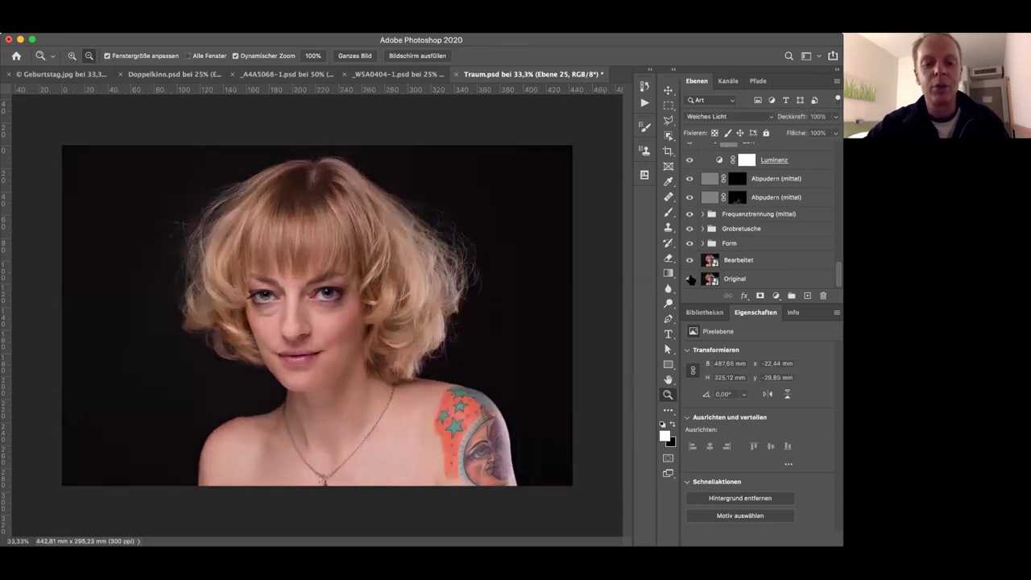
pyautogui.keyDown('alt'); pyautogui.click(690, 279); pyautogui.keyUp('alt')
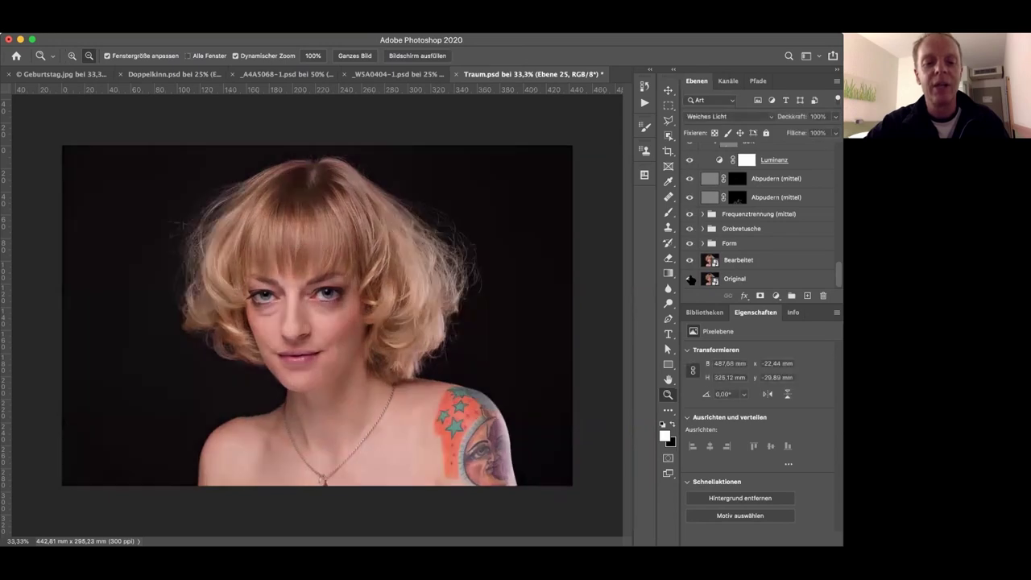
pyautogui.keyDown('alt'); pyautogui.click(689, 279); pyautogui.keyUp('alt')
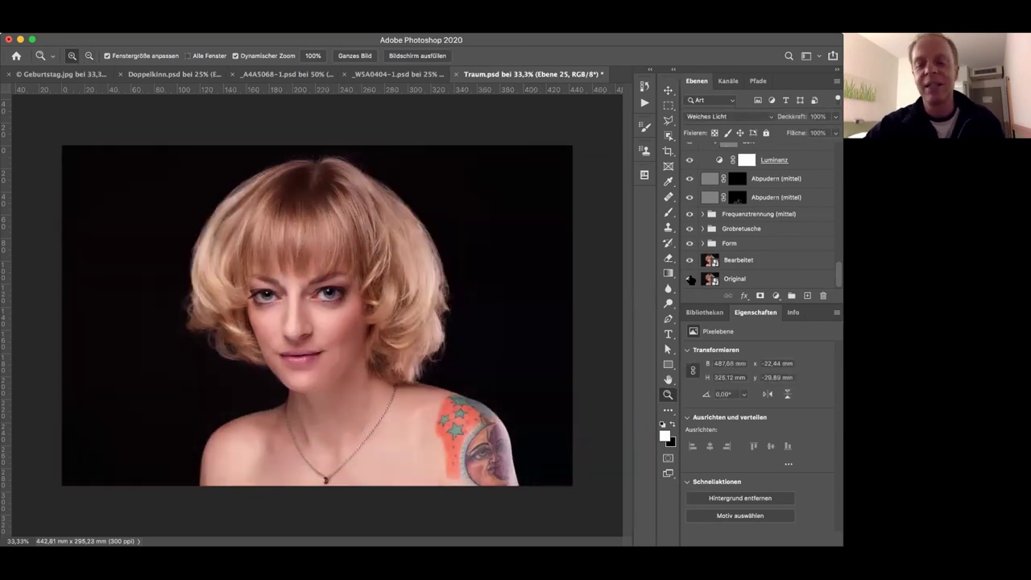